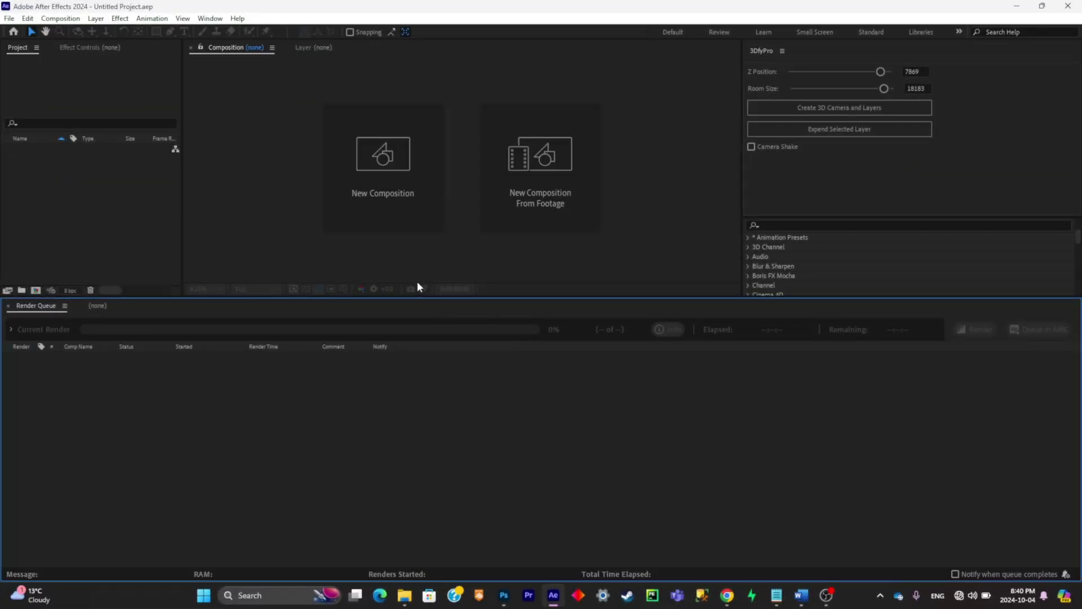
Step: Create a 1080 x 1920 px composition at 24 fps and place Background 1.mp4 from the Shorts folder in it
left_click(436, 205)
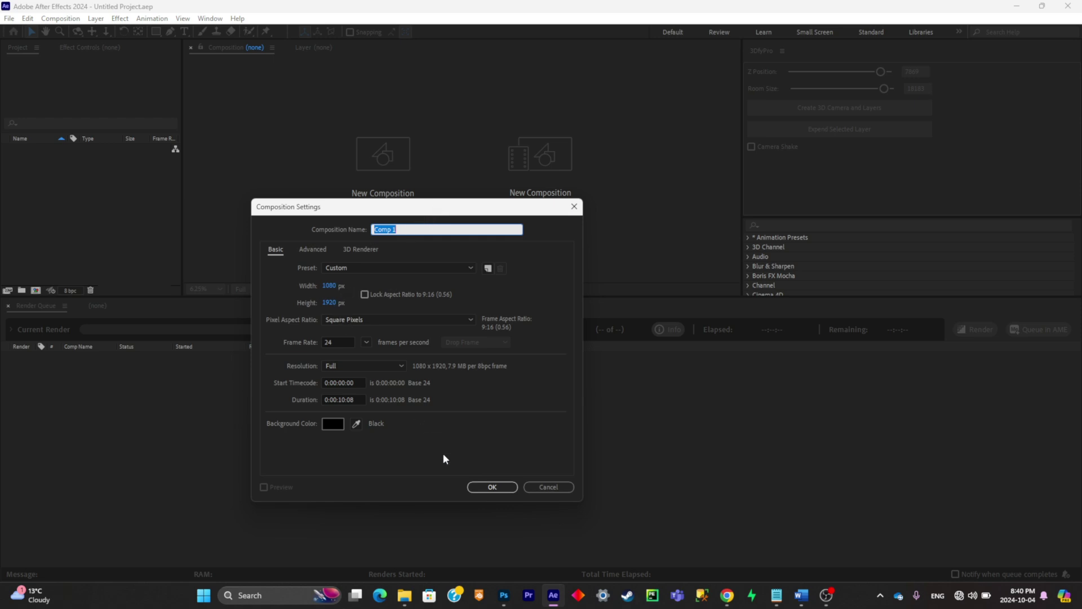
left_click(482, 491)
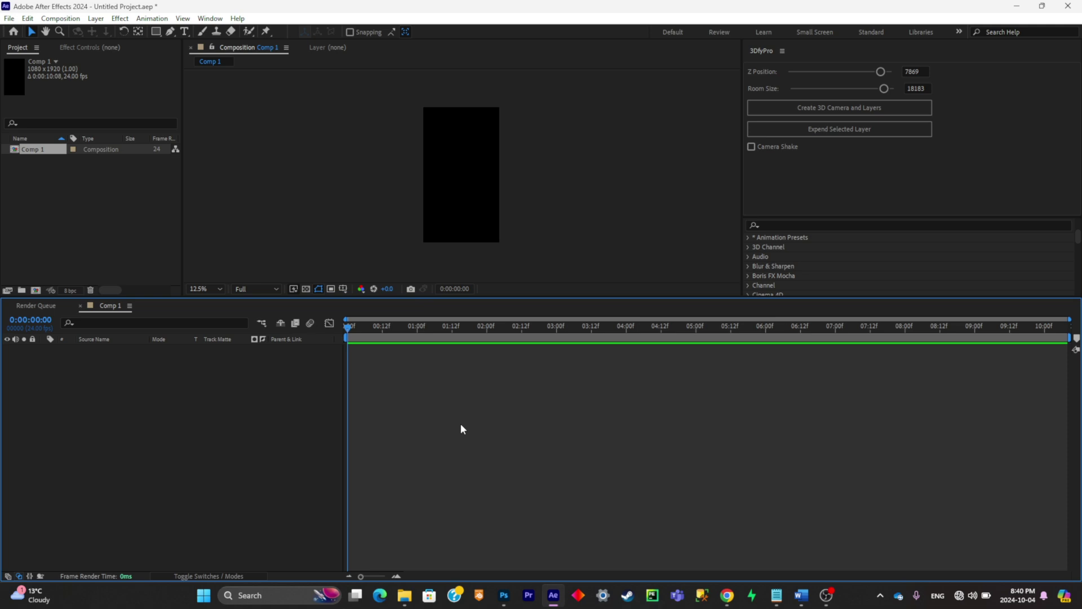
left_click(404, 595)
left_click(733, 118)
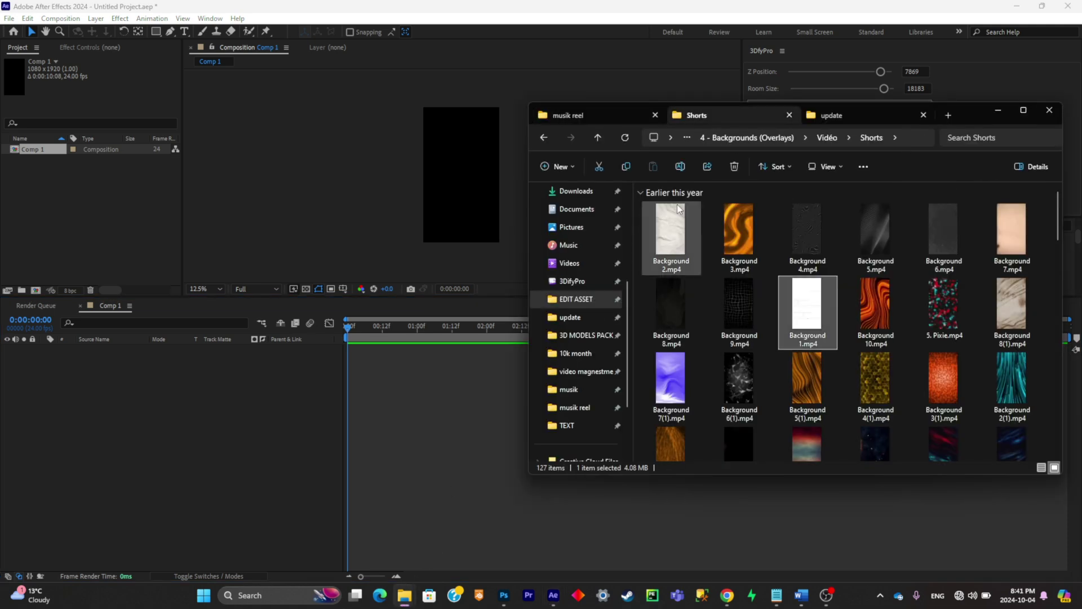
left_click_drag(806, 307, 452, 377)
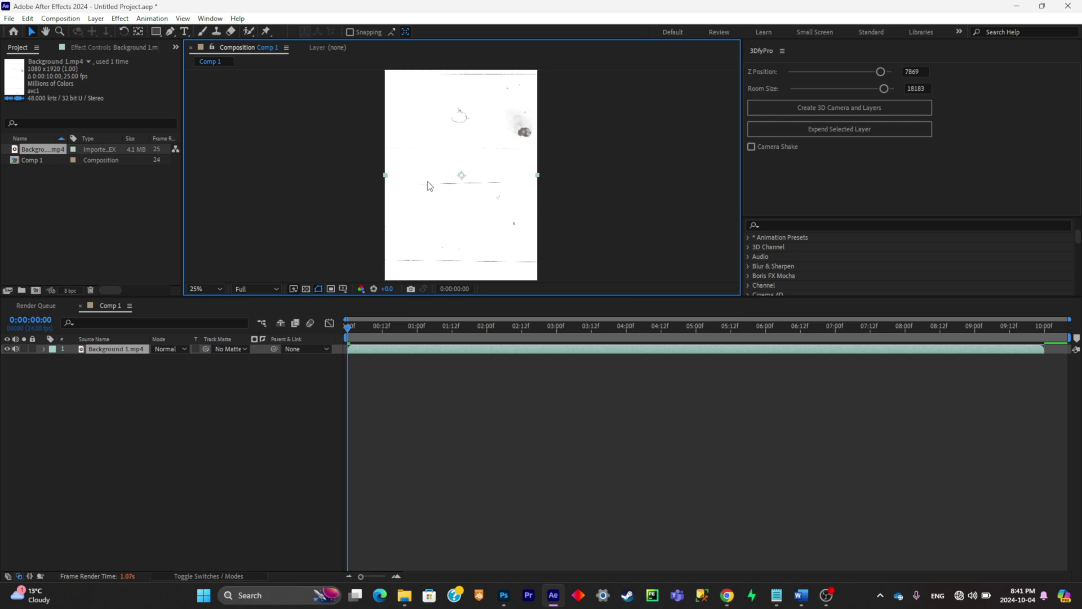
key("comma")
Step: Add FW_Retro_Media_Storage_10.png, musik notes color.png and musik notes.png from the musik reel folder above the background layer
mouse_move(405, 595)
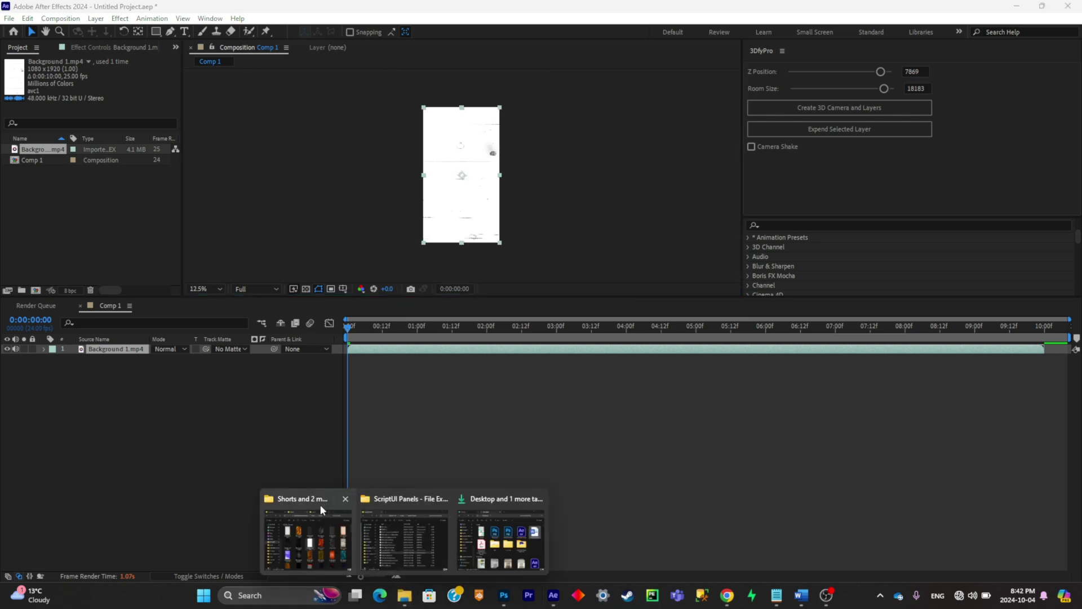
left_click(317, 533)
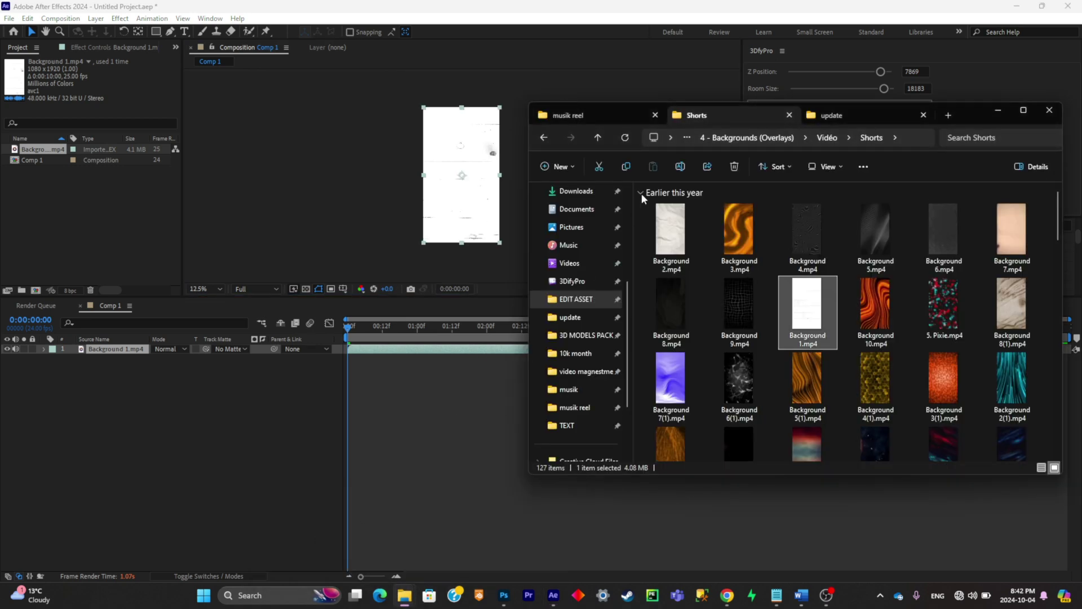
left_click(568, 115)
left_click_drag(664, 281, 275, 431)
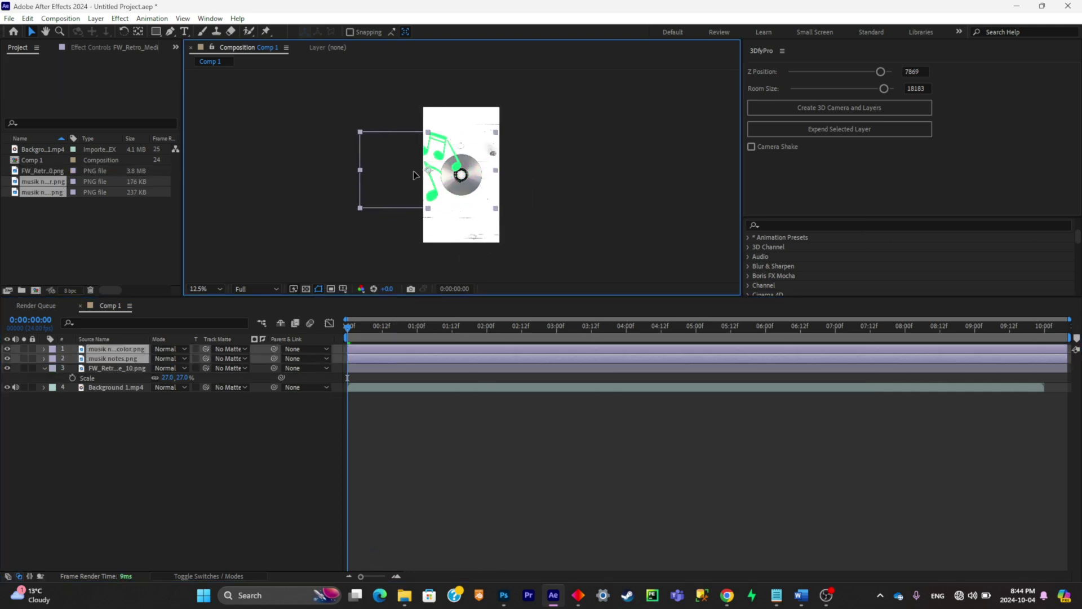
Step: Scale the green notes to 56% and place them at the frame's upper left; scale the black notes to 60% at its lower right
left_click_drag(414, 175, 444, 160)
left_click(99, 421)
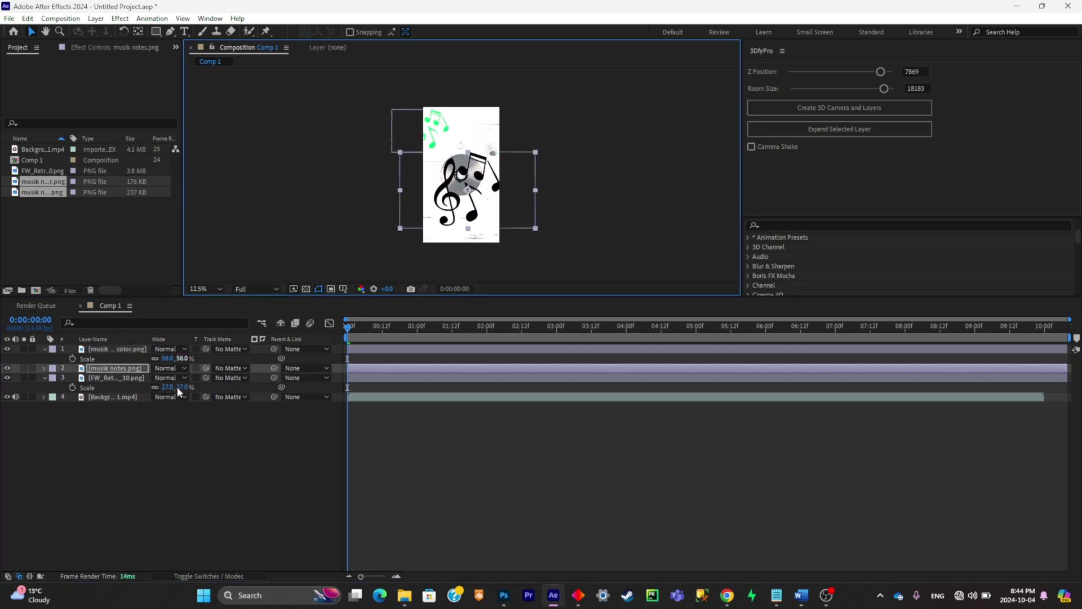
key("s")
left_click_drag(188, 383, 169, 384)
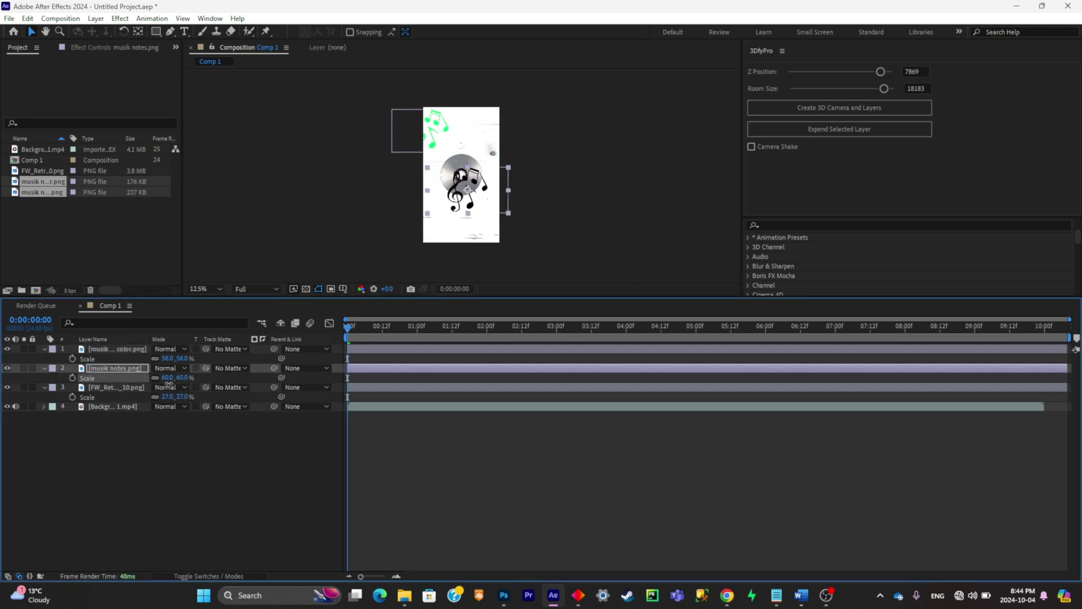
left_click_drag(495, 187, 515, 210)
left_click_drag(431, 123, 443, 128)
left_click_drag(492, 223, 507, 208)
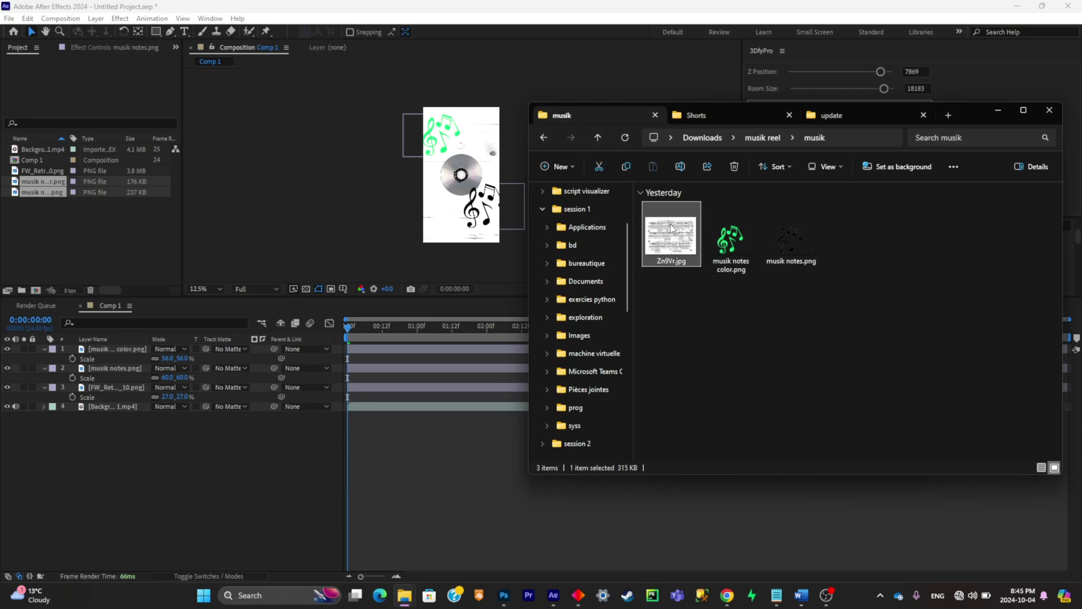
Step: Add the sheet-music image Zn9Vr.jpg to the composition and move its layer beneath the CD layer
left_click_drag(669, 234, 116, 350)
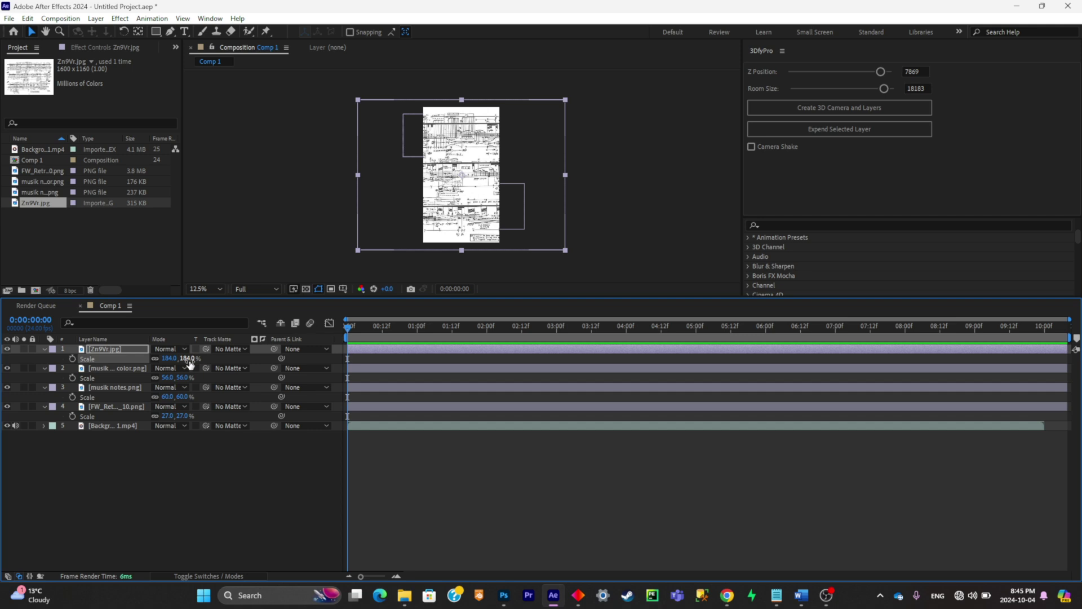
key("ctrl+[")
key("ctrl+[")
key("ctrl+[")
Step: Shape the sheet-music image into a long narrow strip rotated 35° diagonally across the frame behind the CD
left_click_drag(168, 415, 118, 415)
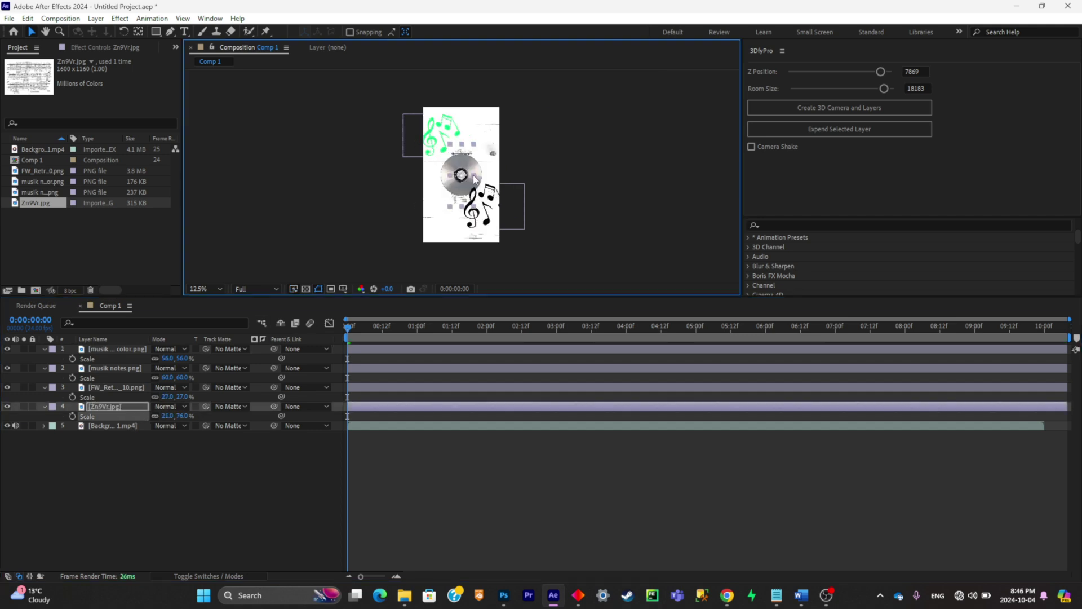
key("r")
left_click_drag(169, 416, 186, 416)
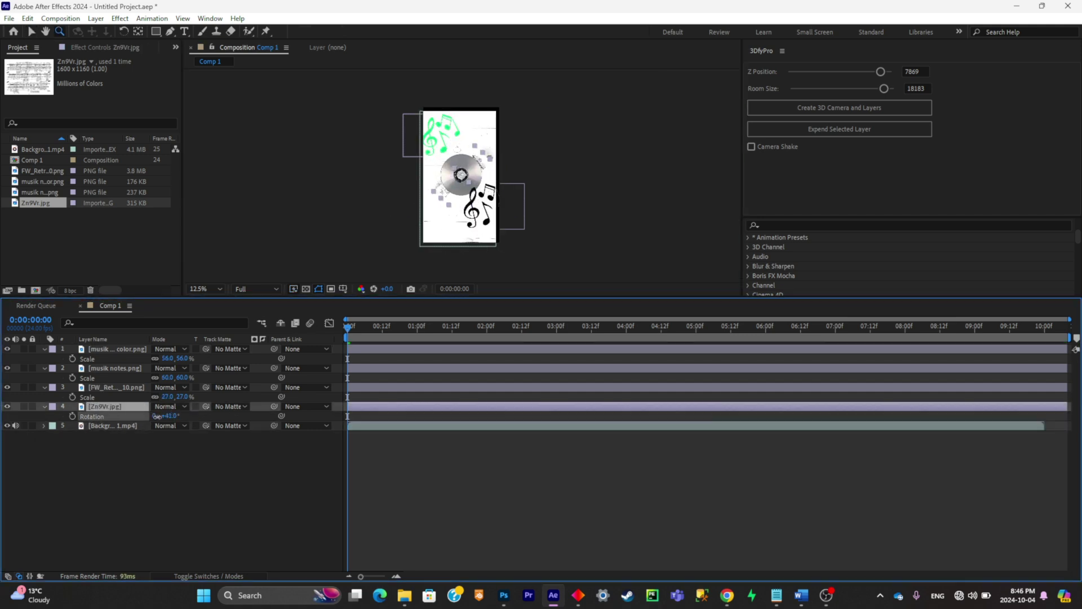
key("ctrl+z")
key("ctrl+z")
left_click(31, 31)
left_click_drag(443, 199, 359, 214)
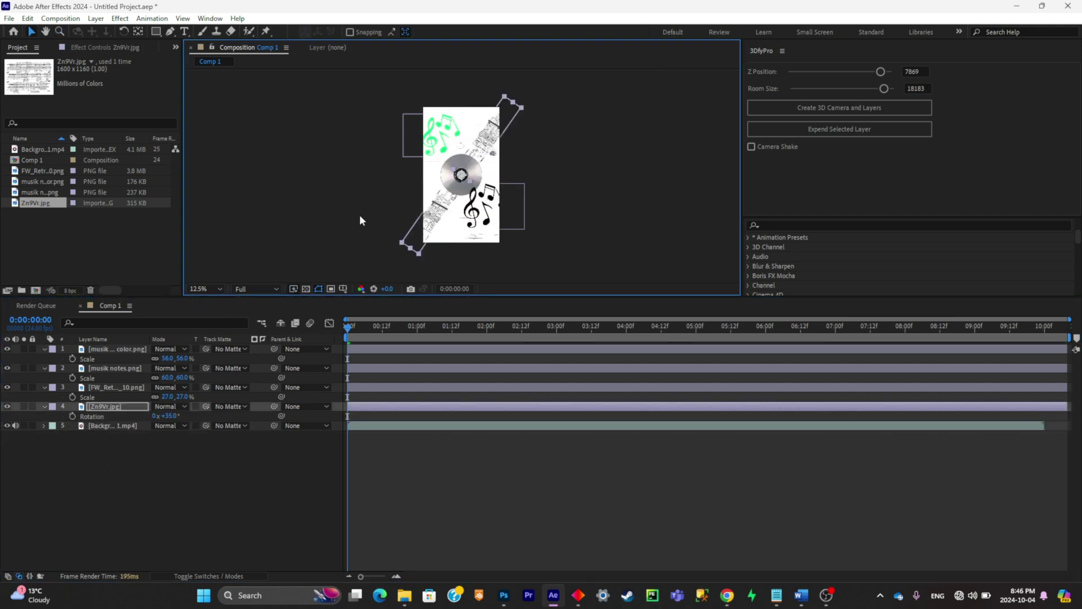
Step: Duplicate the sheet-music strip and rotate the copy to -34° so the two strips cross behind the CD
left_click(97, 406)
key("ctrl+d")
left_click_drag(166, 415, 126, 415)
key("ctrl+shift+a")
Step: Add a text layer reading MUSIC and centre it over the CD
key("ctrl+t")
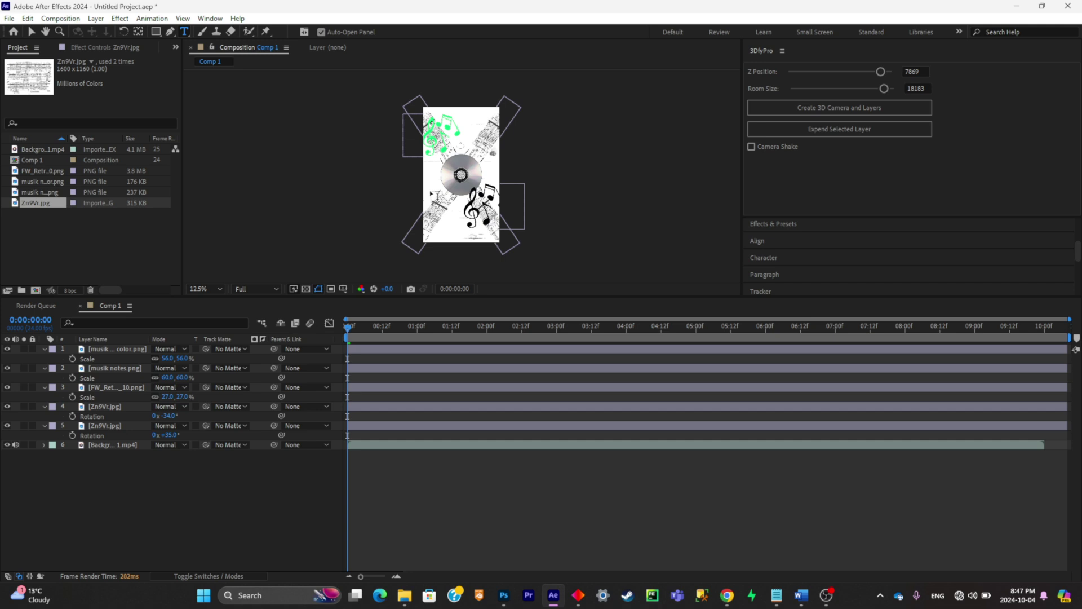
left_click(433, 184)
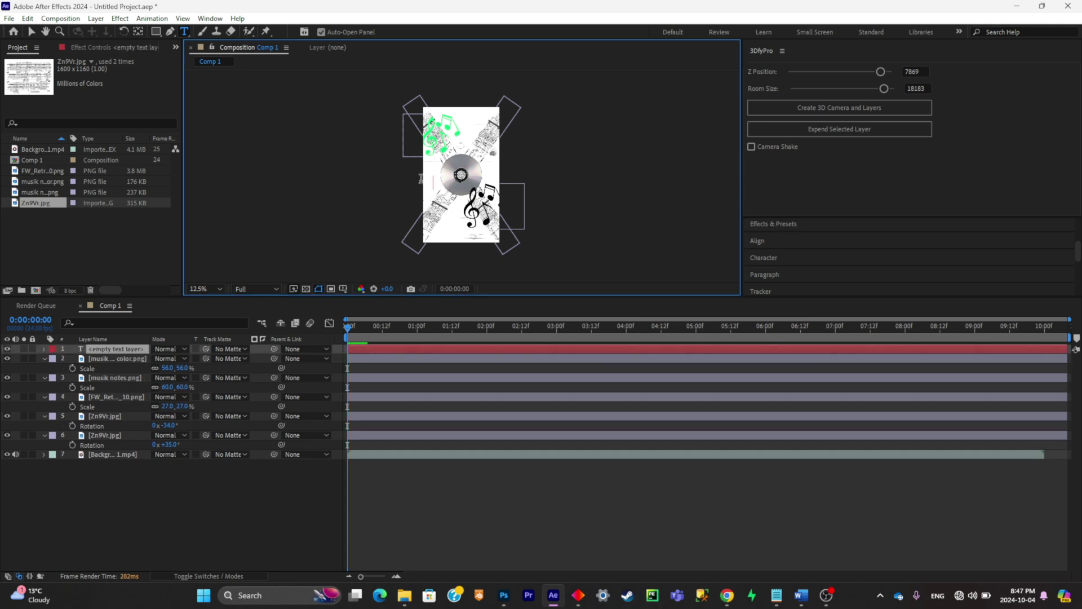
type("MUSIC")
left_click(31, 32)
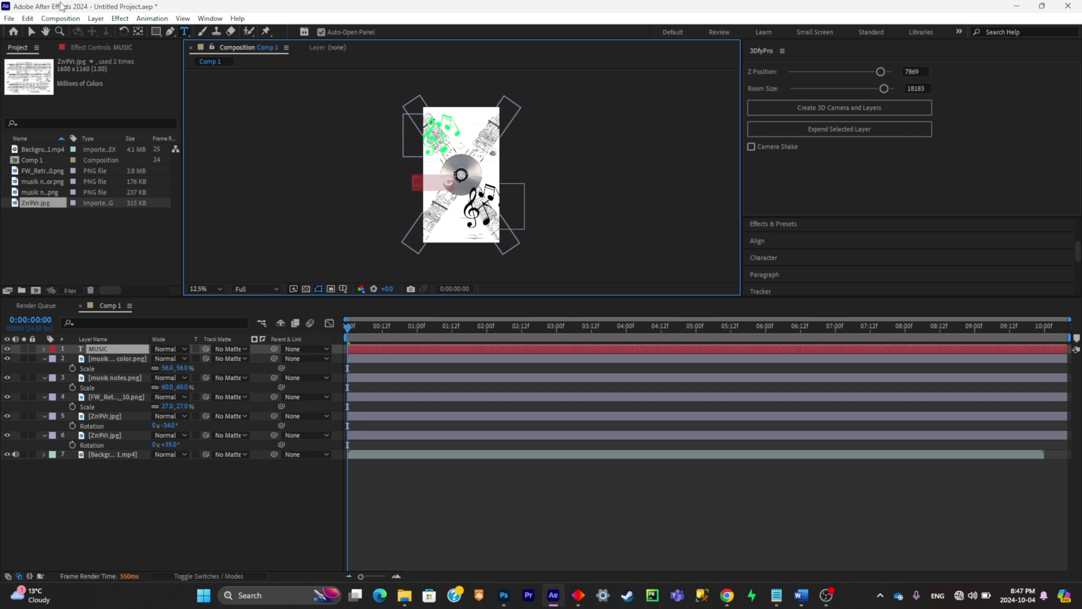
left_click_drag(435, 181, 461, 185)
scroll(461, 186, "up", 1)
Step: Apply the Drop Shadow effect to the MUSIC text and increase the shadow's opacity and softness
left_click(772, 223)
left_click(776, 222)
type("shadow")
double_click(800, 270)
left_click_drag(103, 90, 128, 90)
left_click_drag(104, 141, 178, 141)
Step: Move the MUSIC layer below both note layers and enlarge the text across the CD
left_click_drag(98, 348, 104, 383)
key("s")
left_click_drag(166, 396, 193, 396)
left_click(460, 197)
scroll(439, 219, "down", 1)
left_click(395, 495)
Step: Save the project as music test.aep in the Downloads folder
key("ctrl+s")
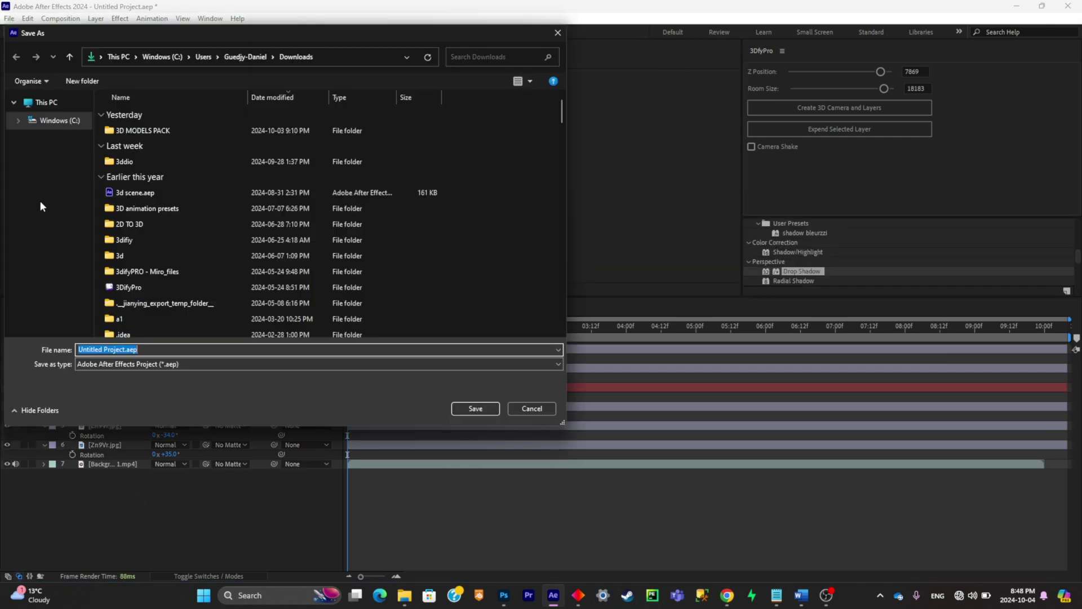
key("Return")
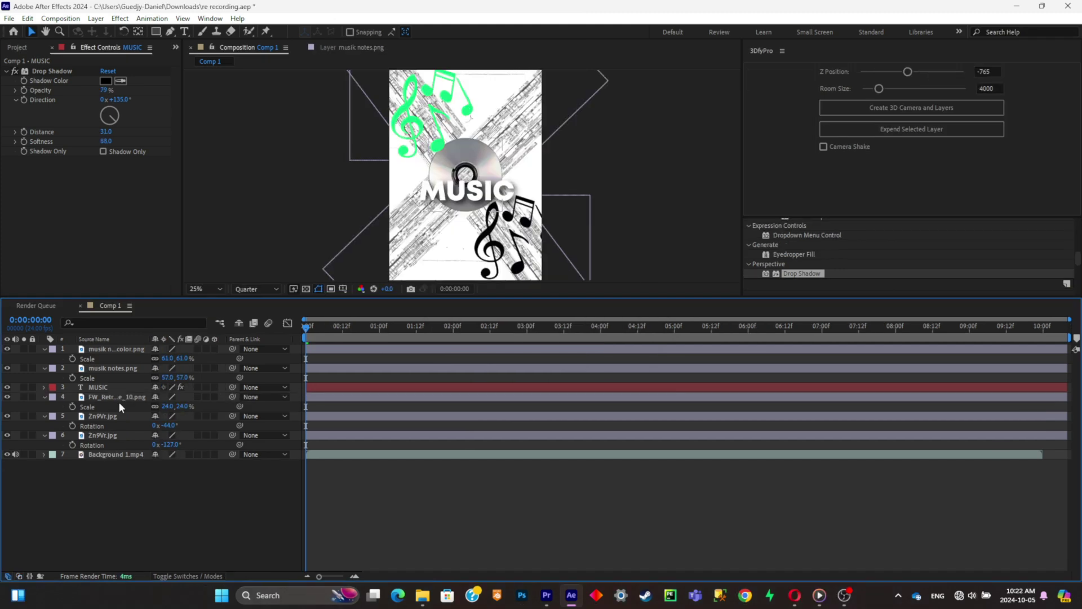
Step: Pre-compose the CD image layer, leaving all attributes in Comp 1 and opening the new composition
left_click(120, 398)
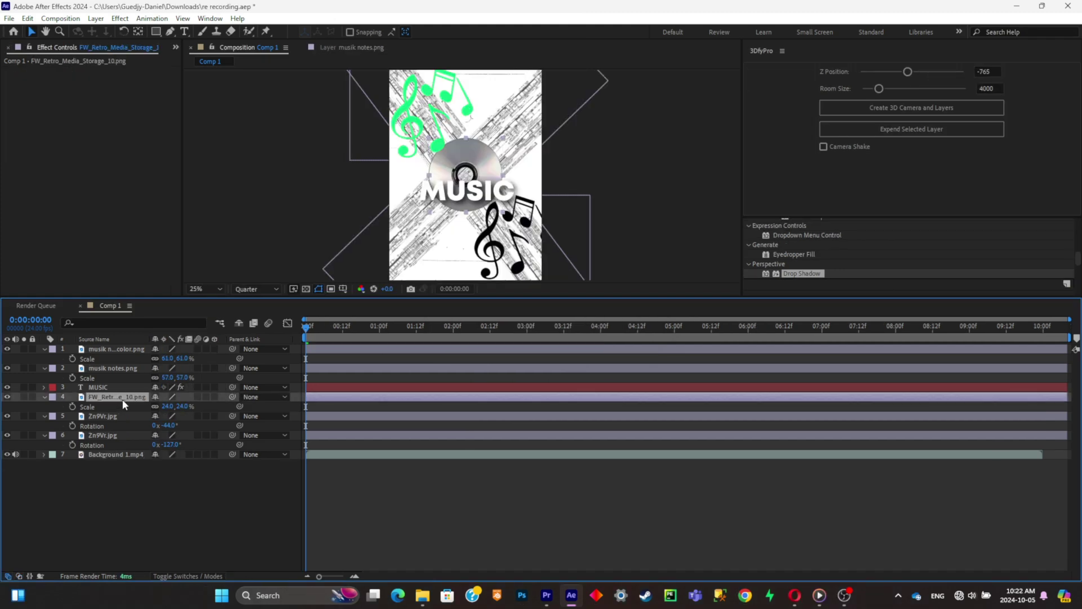
key("ctrl+shift+c")
left_click(593, 438)
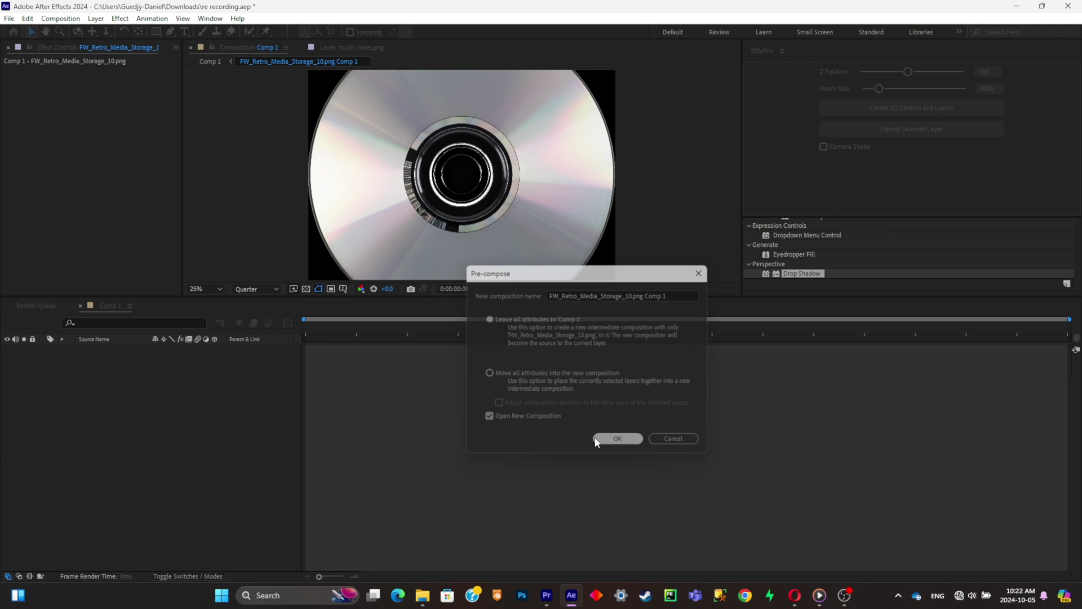
Step: Place all five images from the cd folder in the CD precomposition
scroll(477, 205, "down", 2)
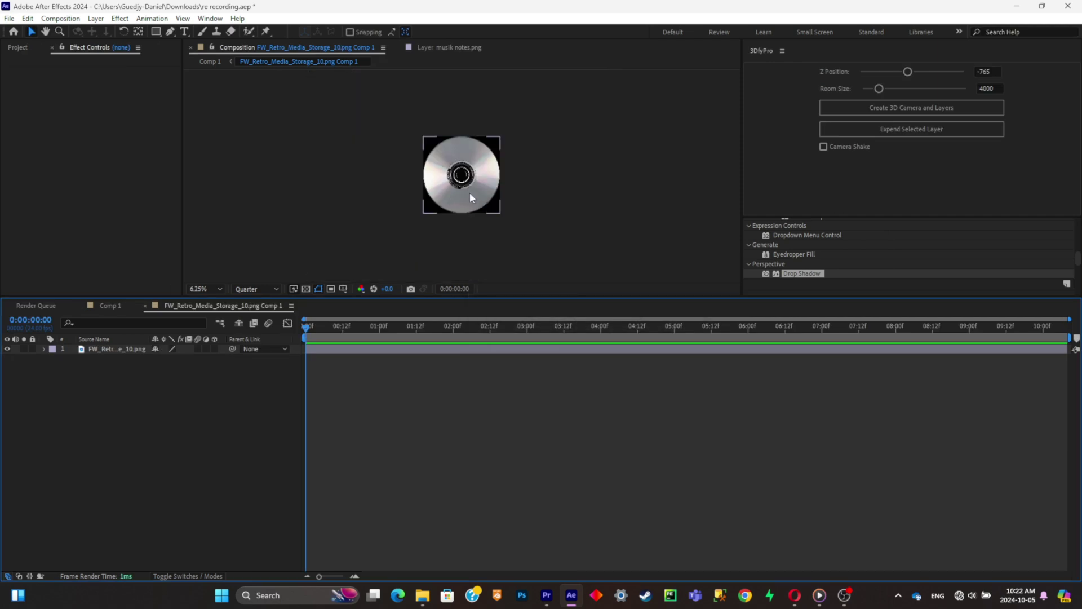
left_click(461, 357)
left_click(424, 598)
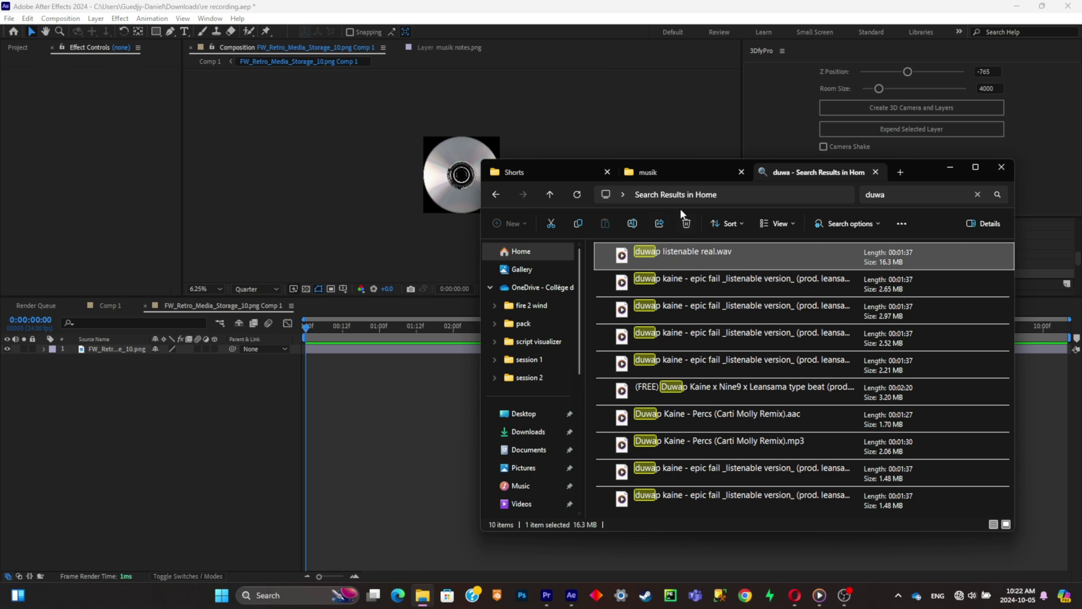
left_click(674, 172)
key("alt+Left")
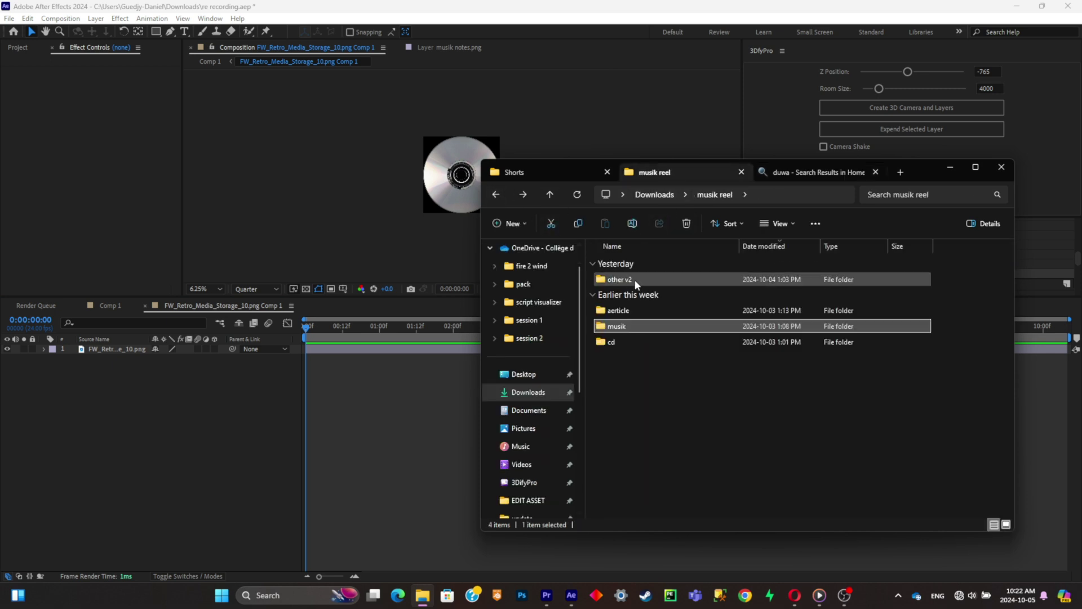
double_click(628, 342)
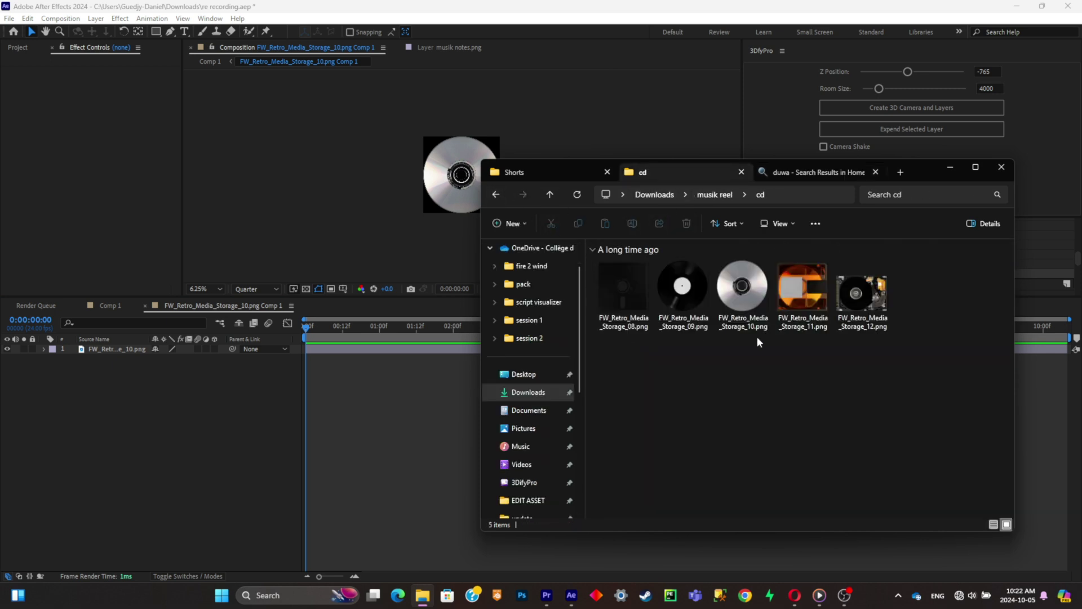
left_click_drag(900, 333, 213, 405)
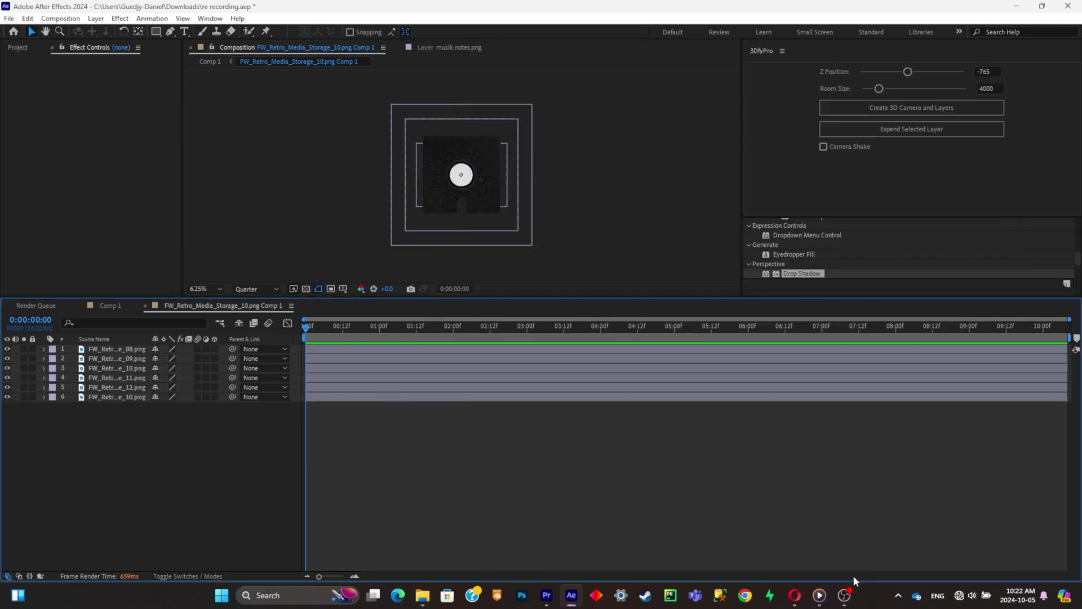
left_click(844, 595)
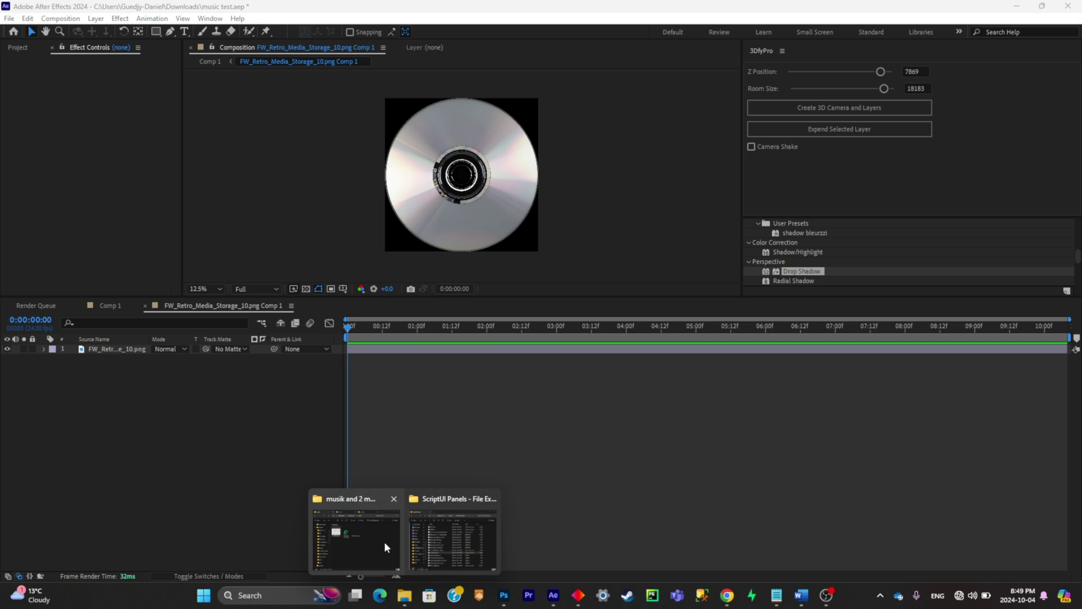
Step: Add FW_Retro_Media_Storage_08, 09, 11 and 12 from the cd folder above the disc layer in the precomposition
left_click(384, 547)
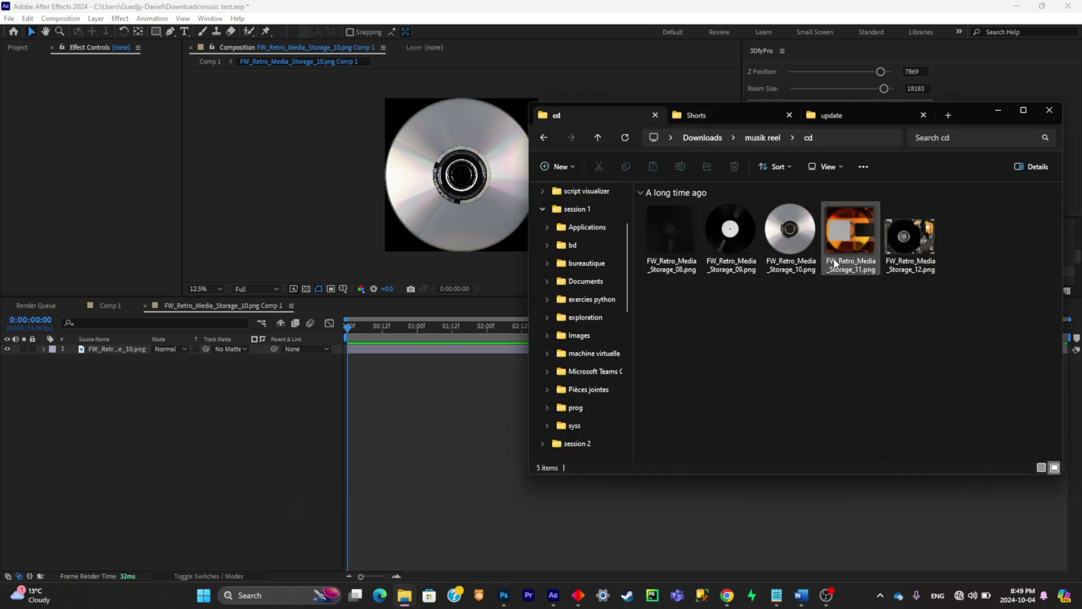
left_click_drag(988, 251, 662, 235)
left_click(789, 234, "ctrl")
left_click(900, 232, "ctrl")
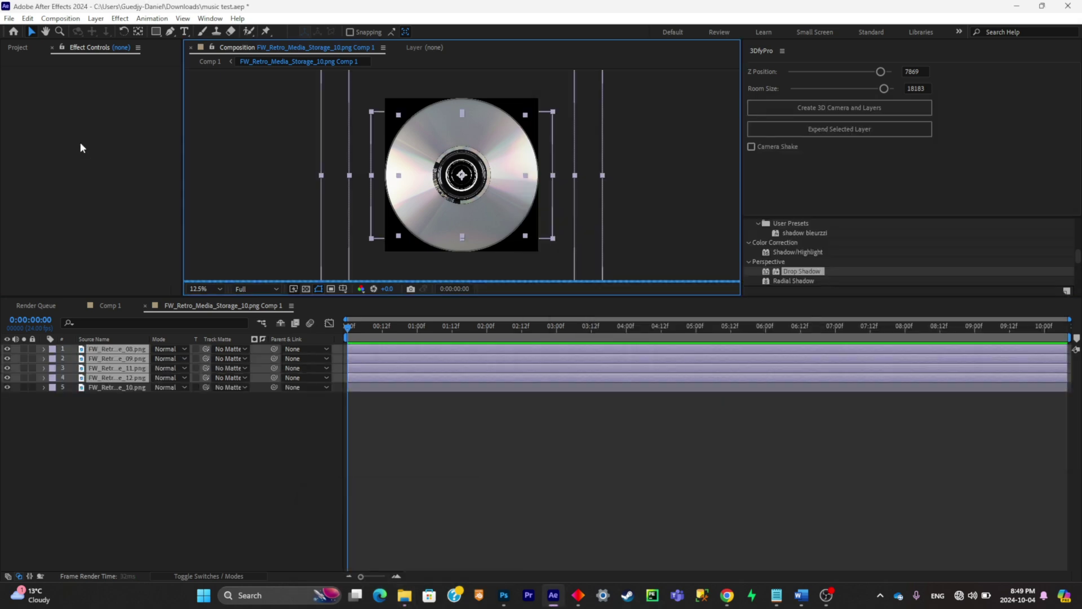
left_click(248, 259)
Step: Shift the four added media layers together so they start about 22 frames into the precomposition
left_click(119, 377)
left_click(122, 349, "shift")
left_click_drag(384, 352, 447, 352)
left_click(428, 406)
Step: Start the FW_Retro_Media_Storage_12 layer at about frame 5 with 78% scale, and the Storage_11 layer at about frame 7
left_click_drag(415, 378, 367, 383)
left_click(367, 327)
key("s")
left_click_drag(179, 387, 166, 386)
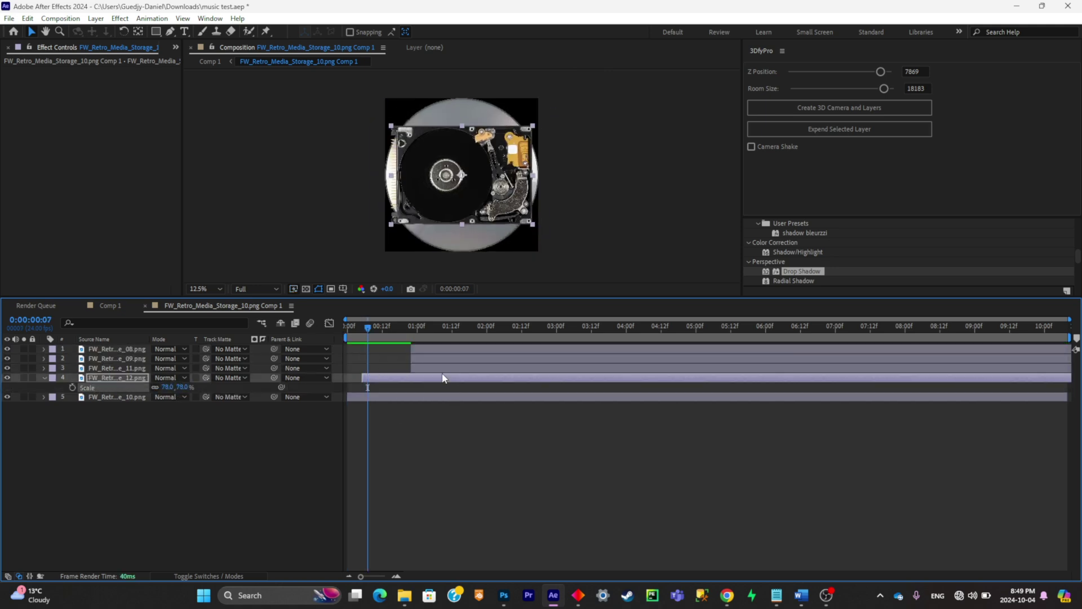
left_click_drag(437, 369, 400, 367)
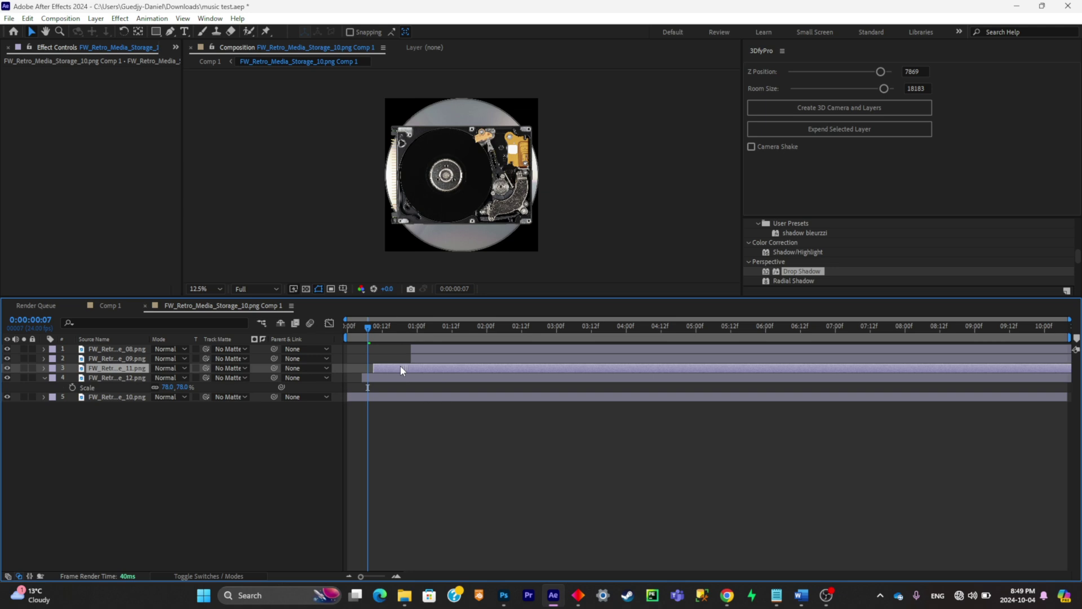
left_click(371, 328)
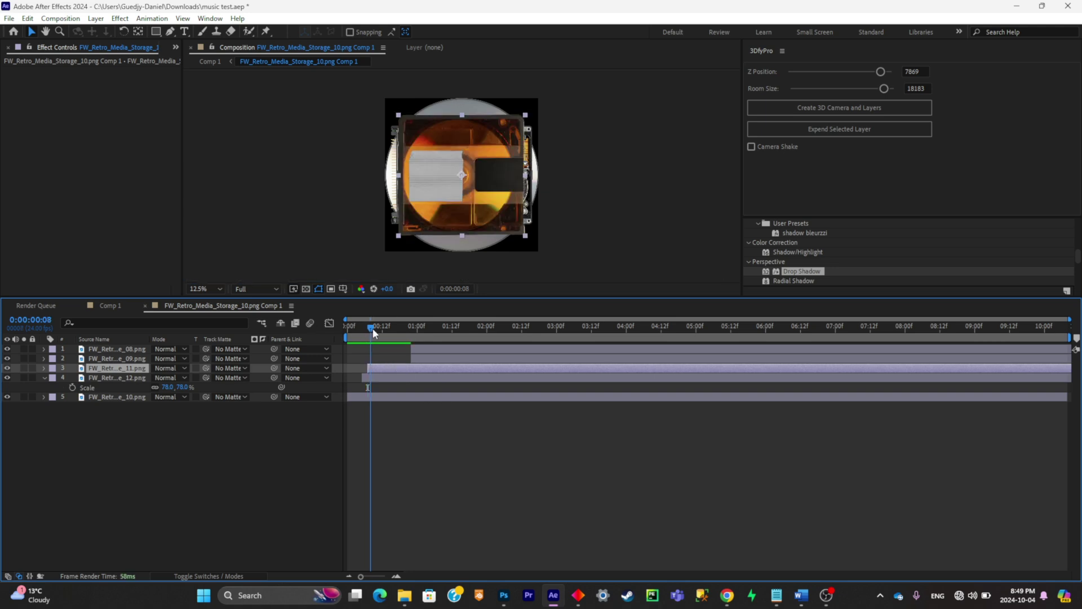
Step: Start the FW_Retro_Media_Storage_09 layer at about frame 12 and scale it to 51%
left_click_drag(434, 361, 391, 334)
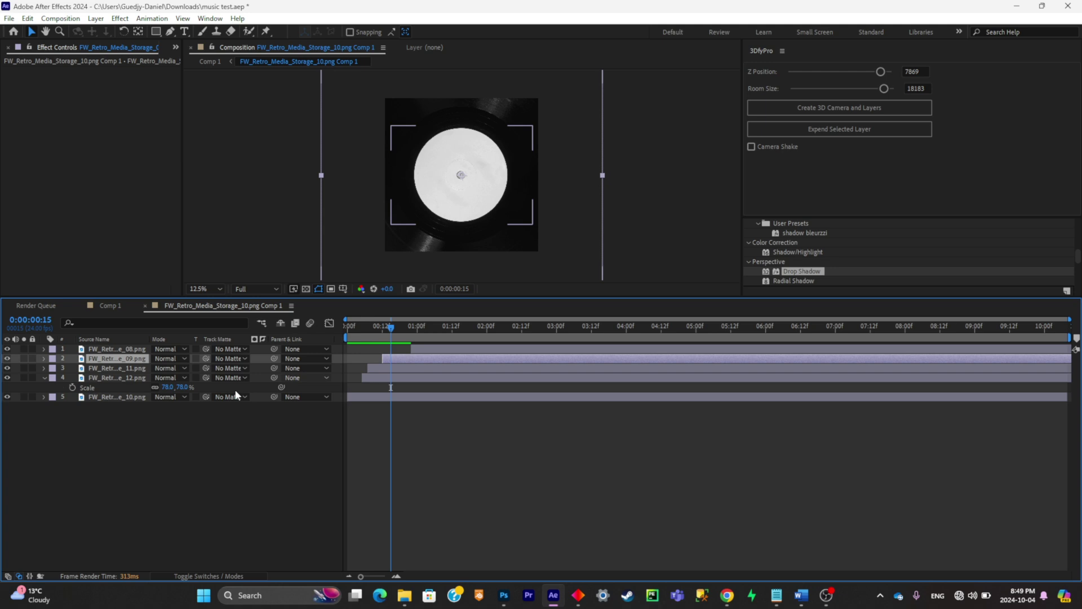
key("s")
left_click_drag(185, 369, 157, 369)
Step: Start the FW_Retro_Media_Storage_08 layer at about frame 17, scale it to 58%, and return to the first frame
left_click(421, 332)
left_click_drag(419, 349, 404, 349)
key("s")
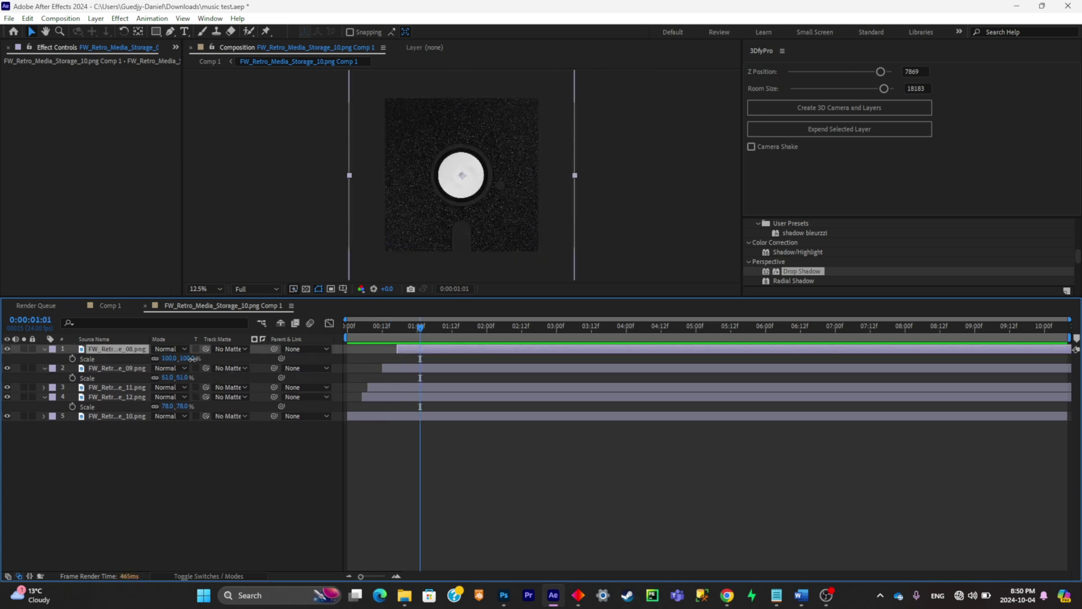
left_click_drag(169, 358, 148, 359)
left_click_drag(398, 323, 346, 327)
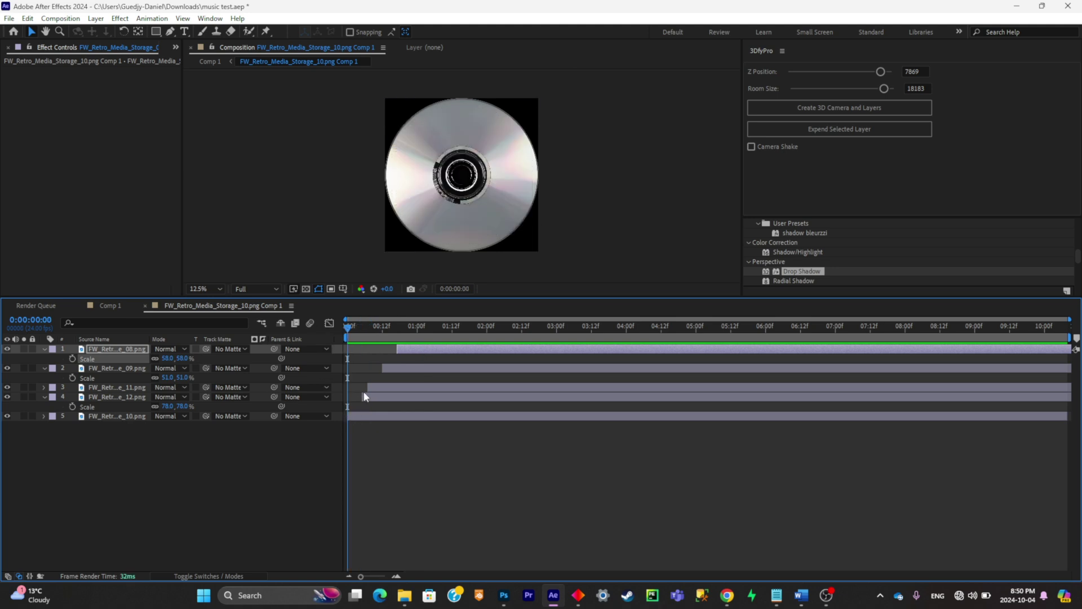
Step: Start the FW_Retro_Media_Storage_12 layer at the first frame and delay the FW_Retro_Media_Storage_10 layer to about 1:05
left_click_drag(135, 416, 169, 345)
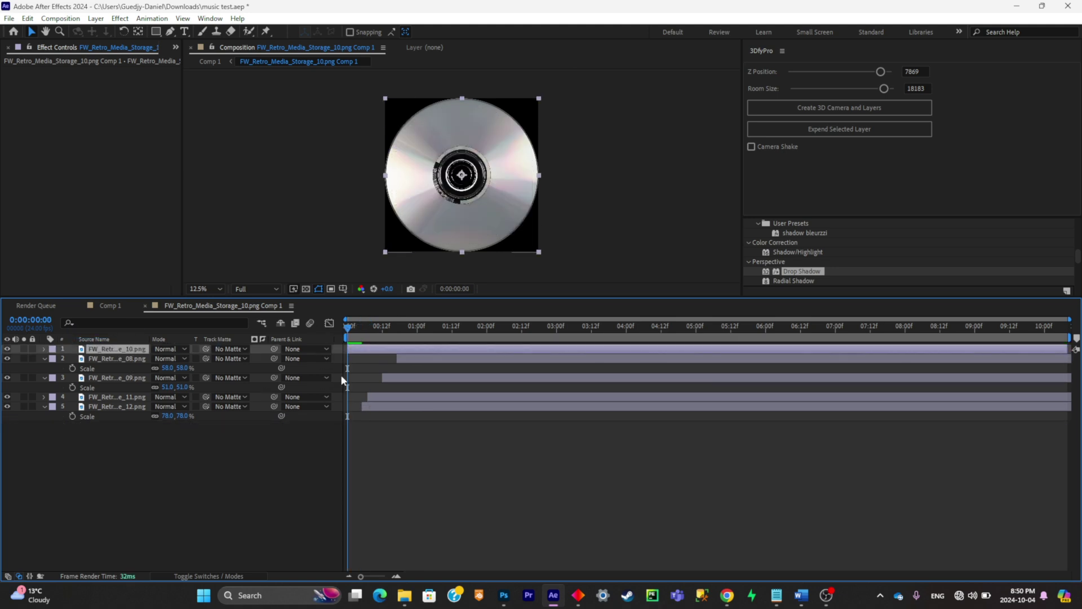
key("ctrl+z")
mouse_move(389, 416)
left_mouse_down()
mouse_move(473, 403)
mouse_move(395, 397)
left_mouse_up()
scroll(371, 434, "up", 5)
scroll(370, 434, "left", 3)
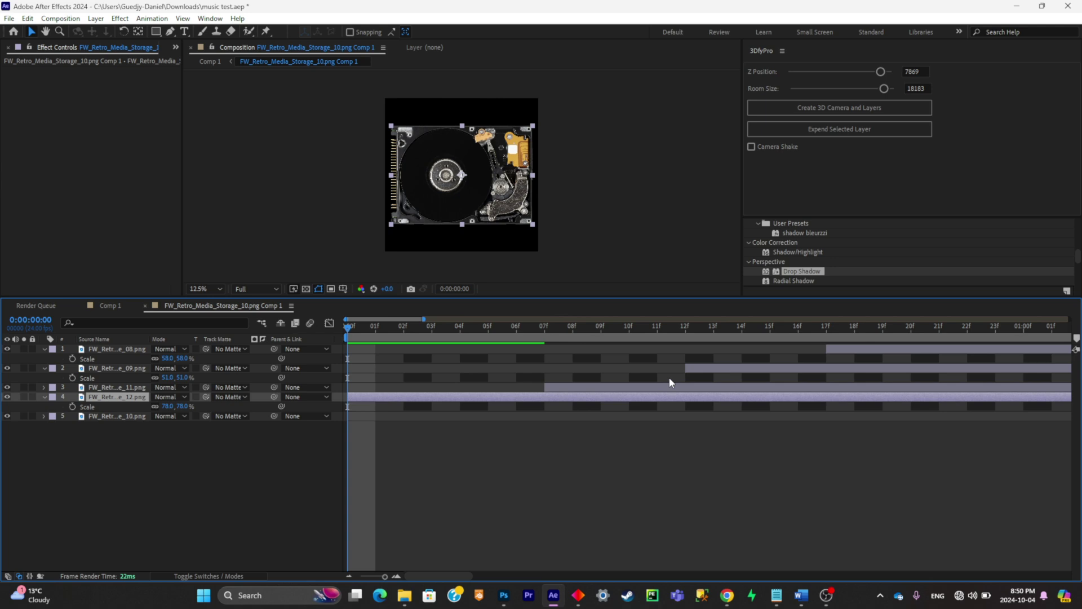
Step: Stagger the FW_Retro_Media_Storage_11, 09 and 08 layers so they start at about frames 2, 5 and 8
left_click_drag(642, 387, 499, 388)
left_click(436, 329)
left_click_drag(440, 334, 488, 334)
scroll(543, 387, "down", 4)
left_click_drag(428, 368, 389, 370)
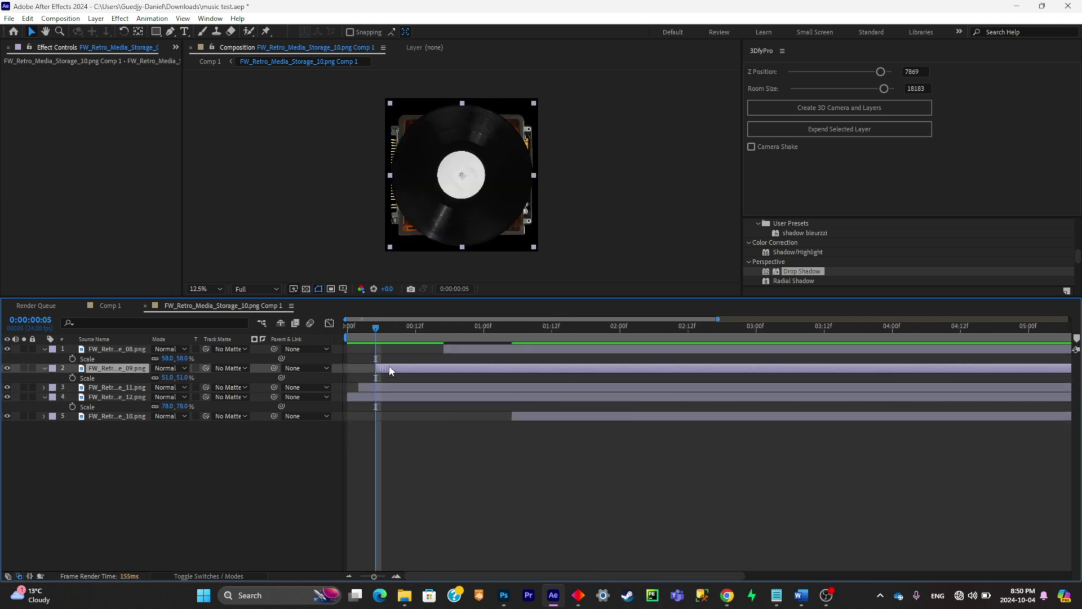
left_click_drag(458, 350, 421, 329)
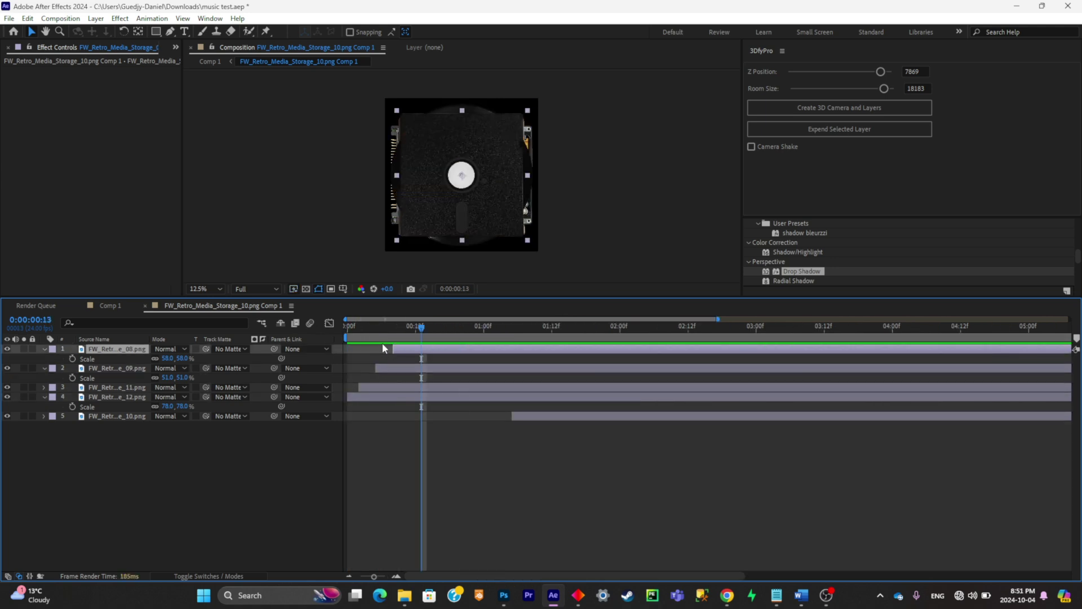
Step: Split the FW_Retro_Media_Storage_12 layer at frame 2 and the Storage_11 layer at frame 5, deleting the parts after each cut
left_click(359, 330)
left_click(365, 397)
key("ctrl+shift+d")
key("Delete")
left_click(375, 333)
left_click(389, 387)
key("ctrl+shift+d")
key("Delete")
Step: Cut the FW_Retro_Media_Storage_09 layer at frame 8 and the Storage_08 layer at about frame 10, delete the remainders, and preview the sequence
left_click(393, 328)
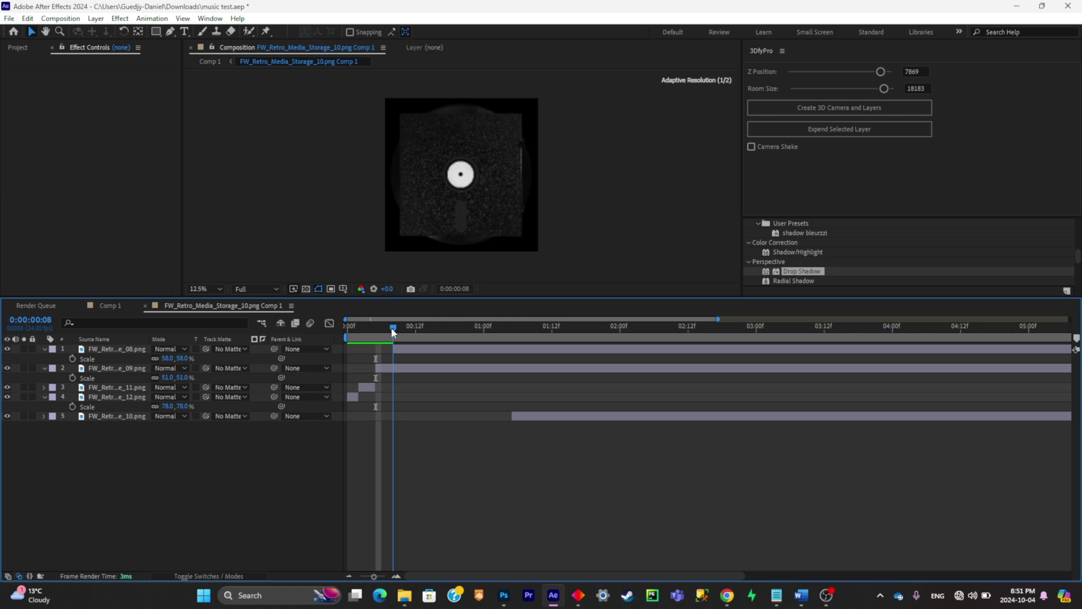
left_click(396, 368)
key("ctrl+shift+d")
key("Delete")
key("space")
left_click(442, 348)
left_click_drag(416, 331, 329, 335)
key("ctrl+shift+d")
key("Delete")
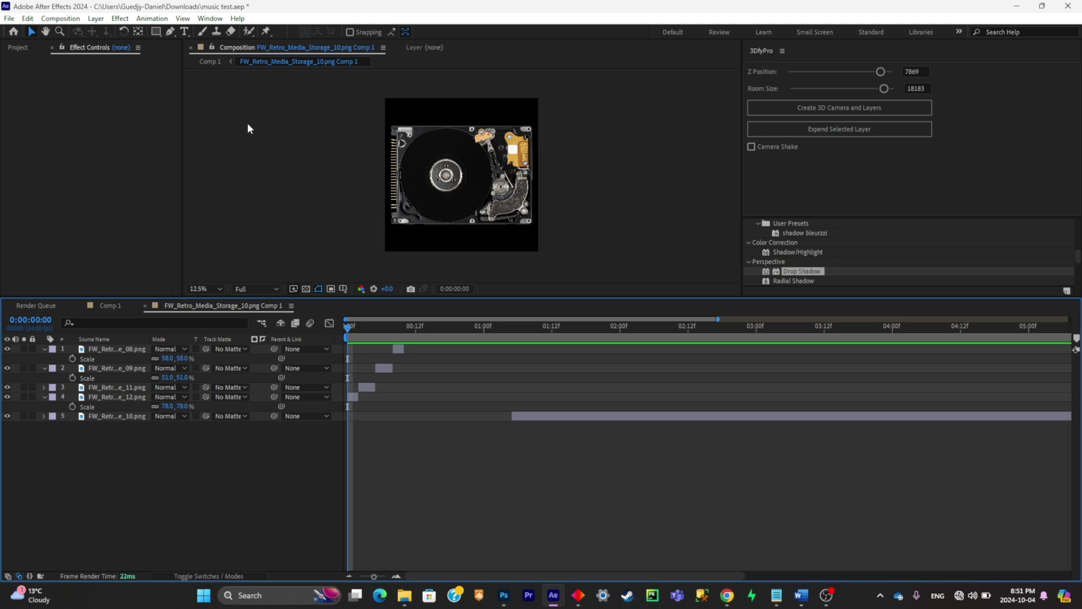
key("space")
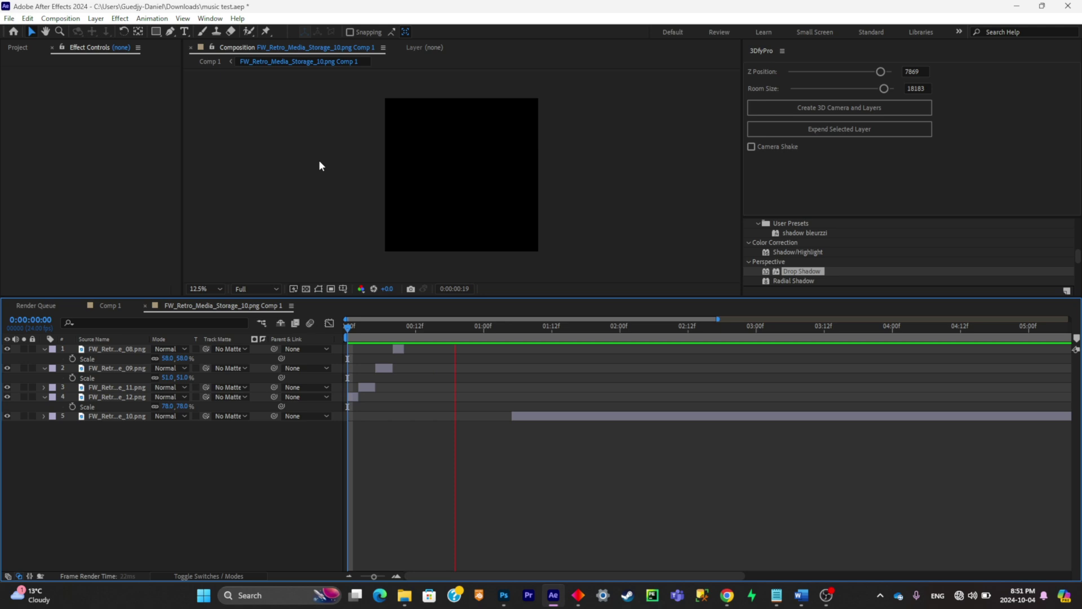
key("space")
Step: Duplicate the four short media layers and shift the copies together so their sequence starts at frame 10
left_click_drag(441, 332, 359, 343)
left_click(131, 397)
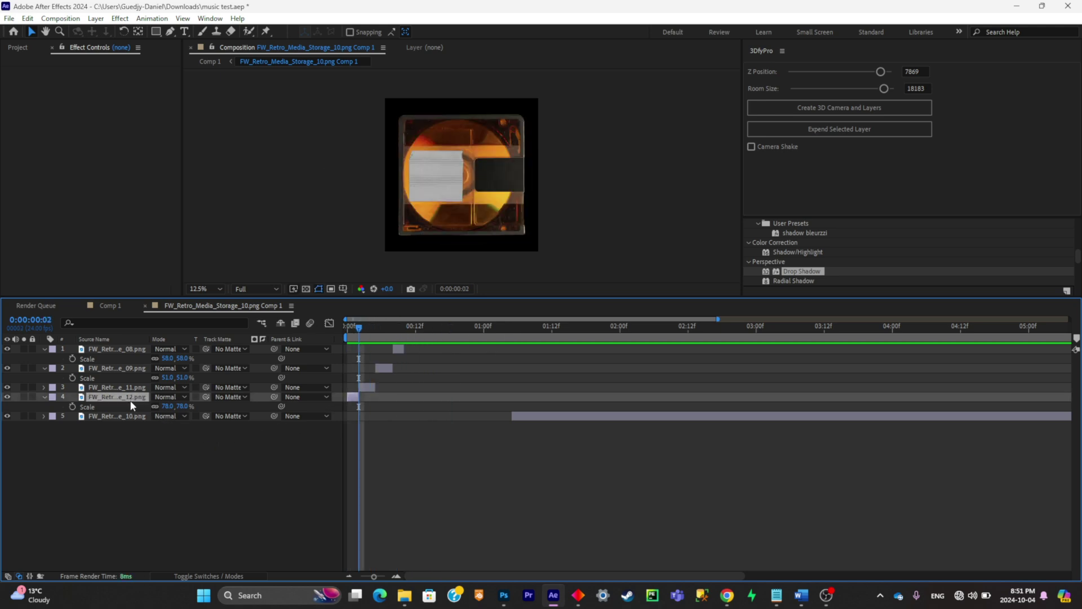
left_click(141, 350, "shift")
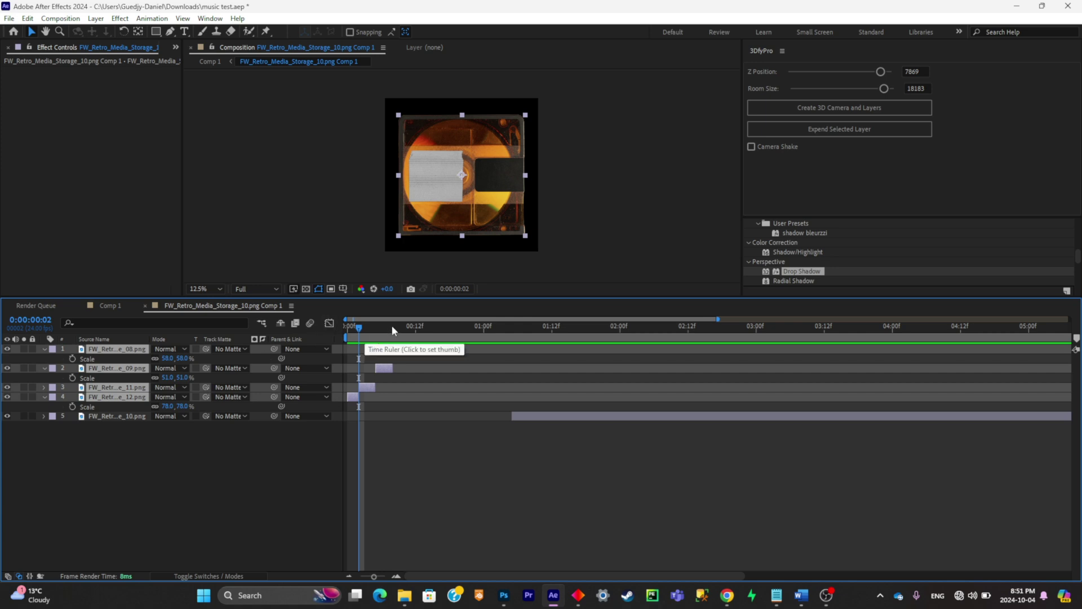
key("ctrl+d")
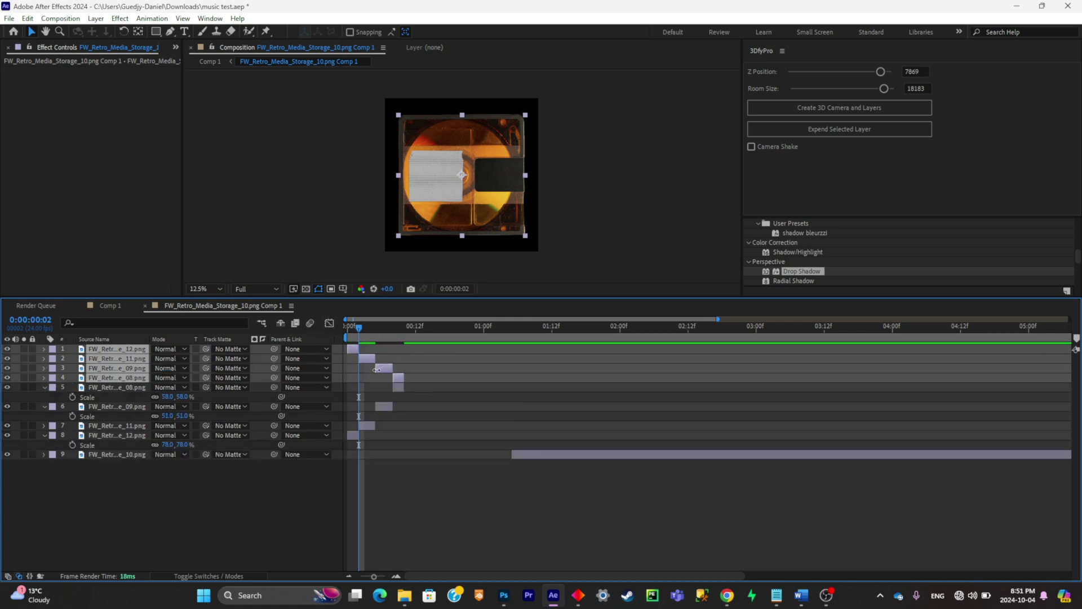
left_click_drag(376, 369, 404, 330)
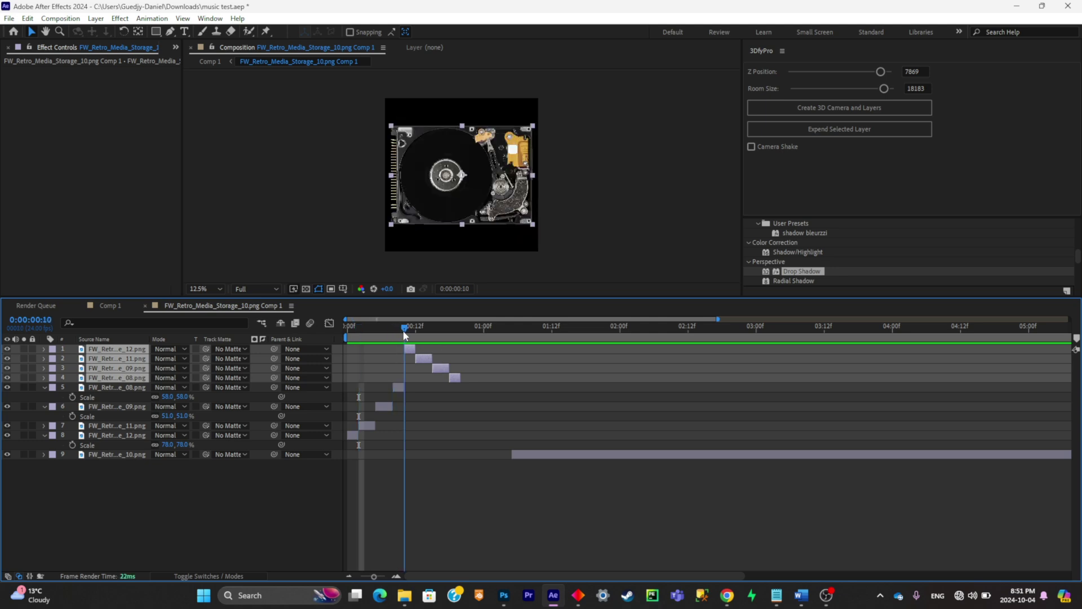
Step: Start the FW_Retro_Media_Storage_10 CD layer at frame 20, directly after the last media clip, and preview the precomposition
left_click_drag(532, 461, 504, 460)
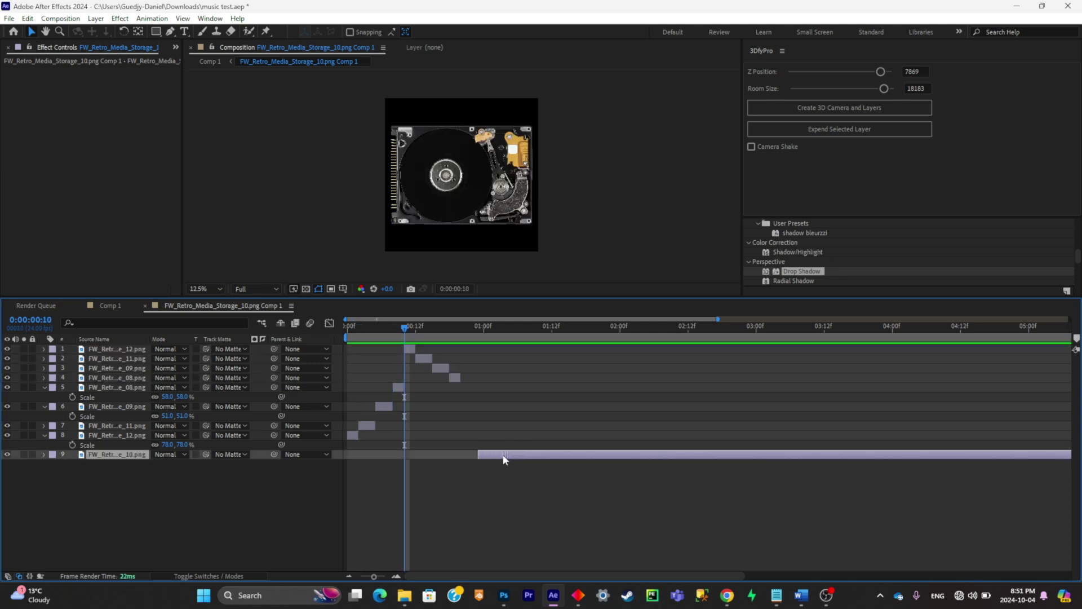
left_click(462, 338)
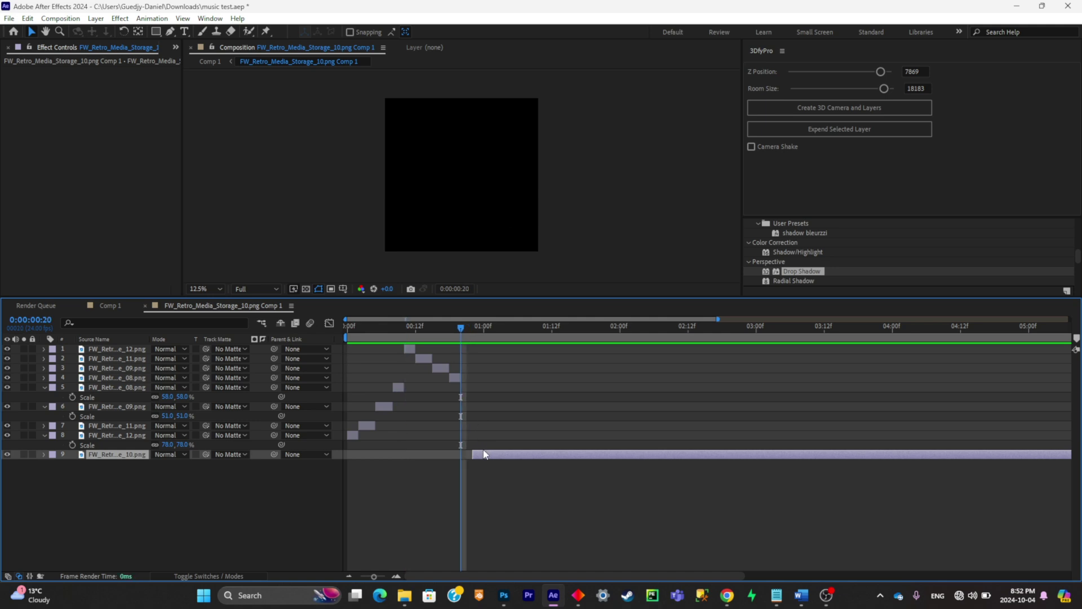
left_click_drag(476, 455, 470, 449)
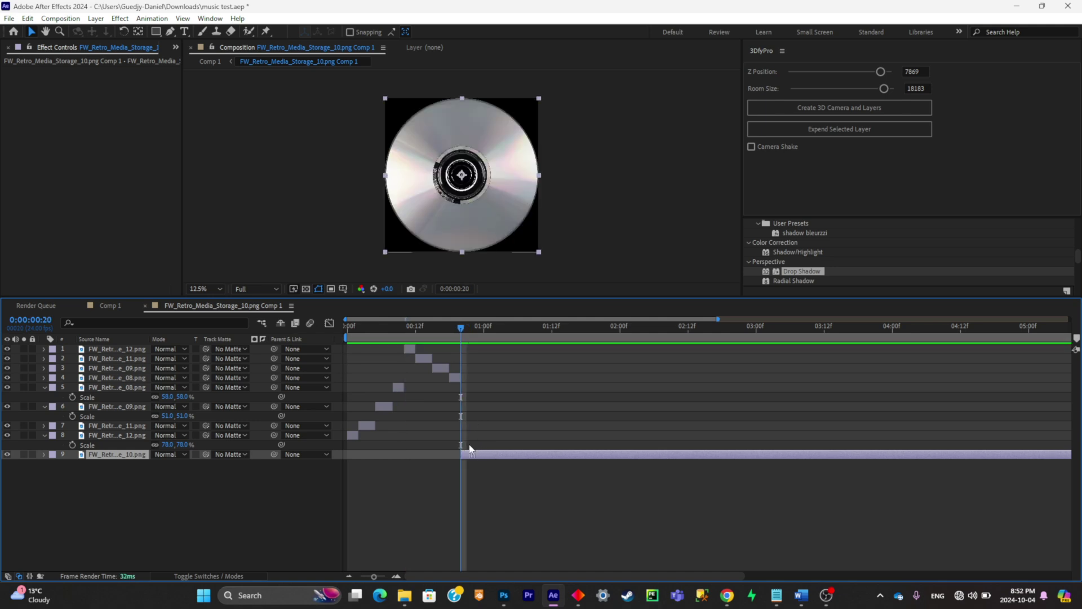
left_click_drag(453, 329, 323, 356)
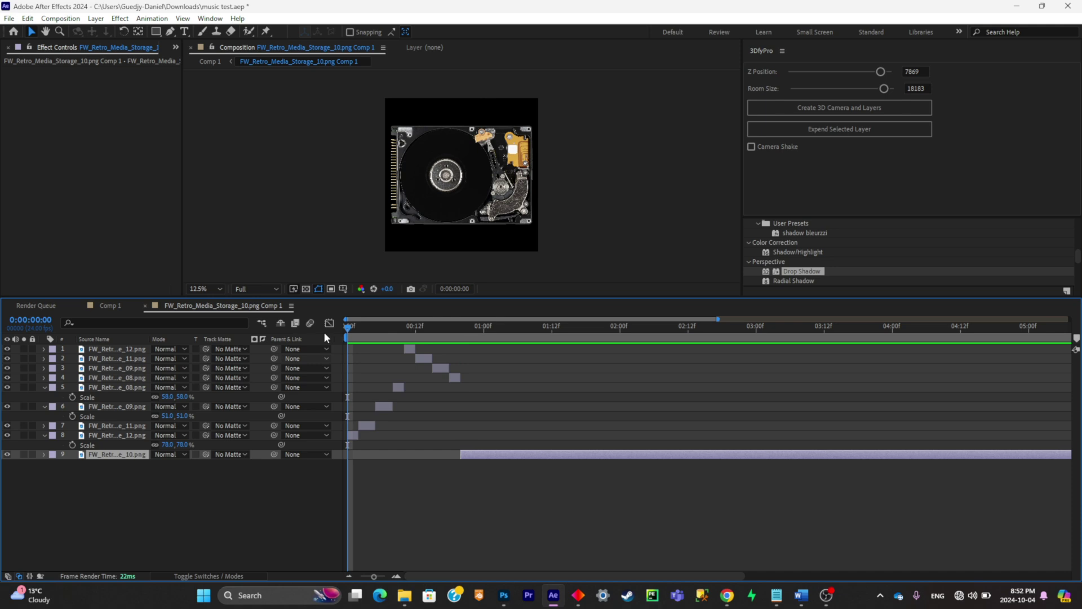
key("space")
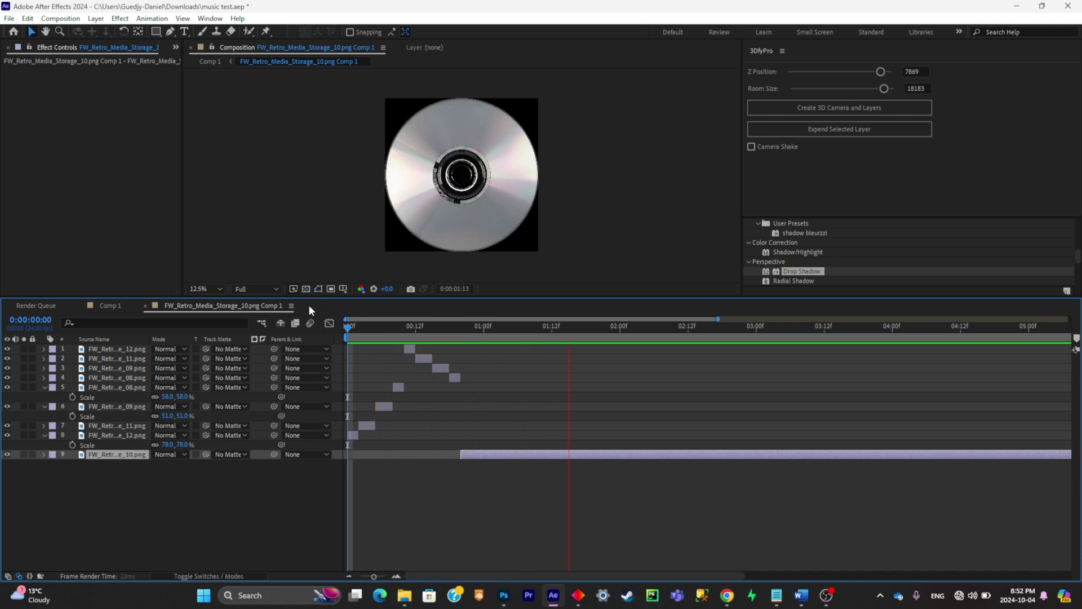
key("space")
Step: Save the project and, in Comp 1, keyframe the CD precomp's rotation from 243° at the first frame to 0° at about frame 20
left_click(109, 306)
key("ctrl+s")
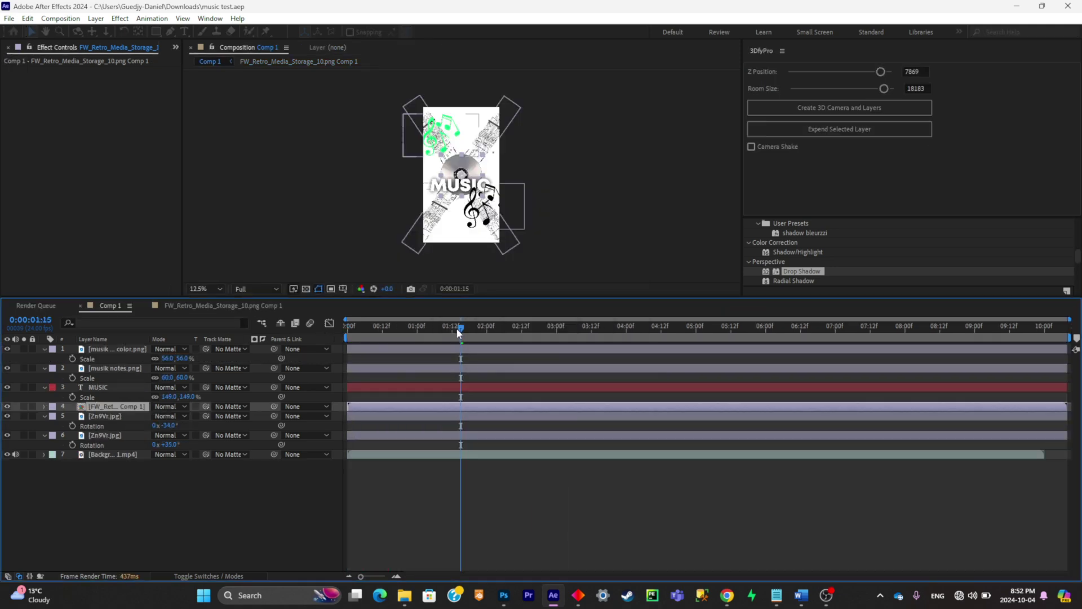
left_click_drag(457, 332, 329, 355)
key("r")
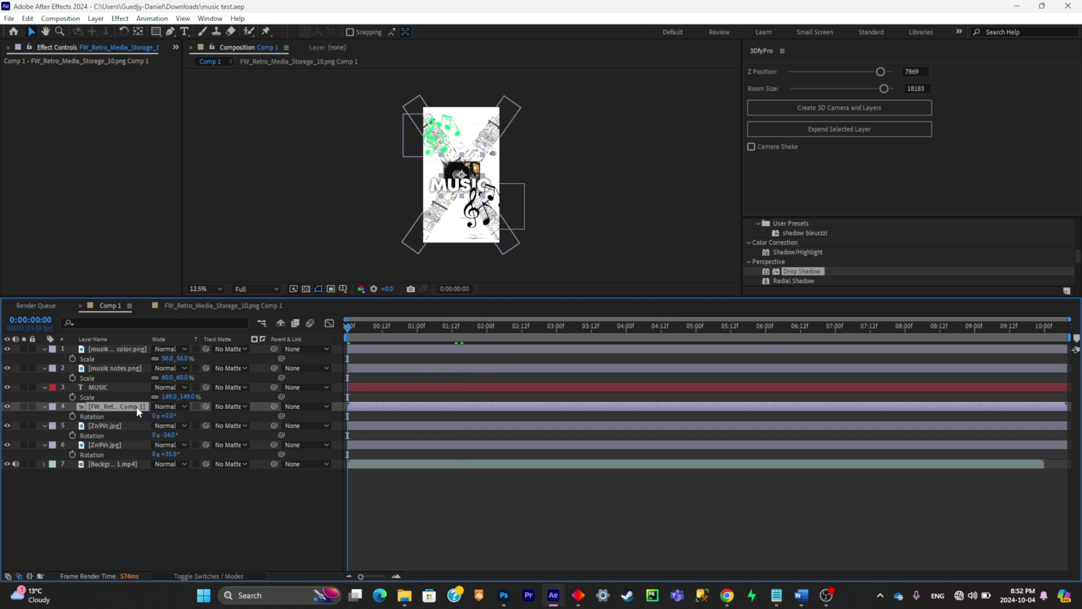
left_click(72, 416)
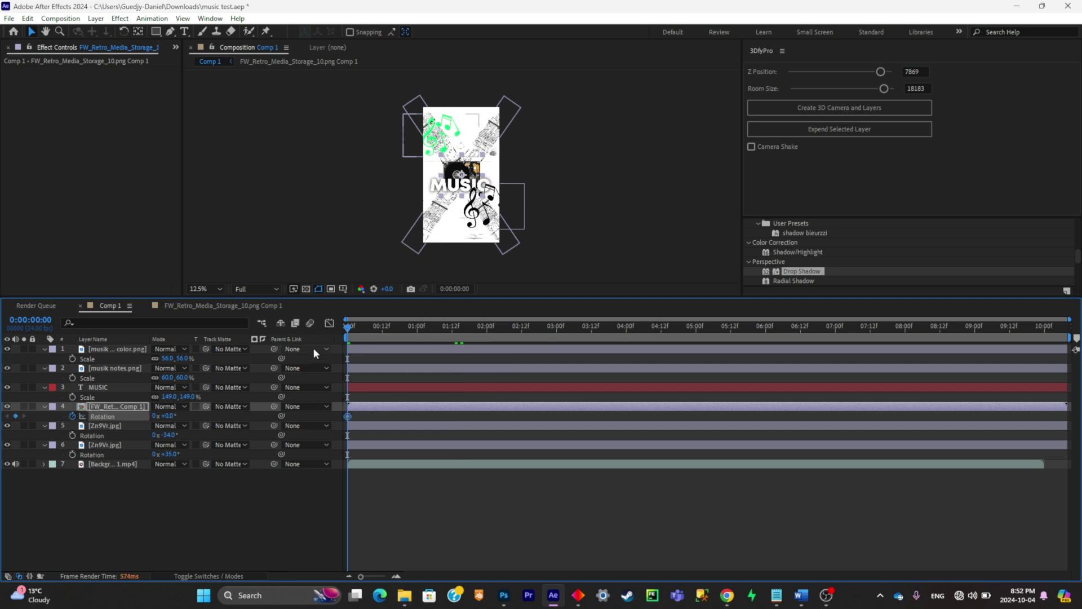
left_click_drag(412, 326, 405, 325)
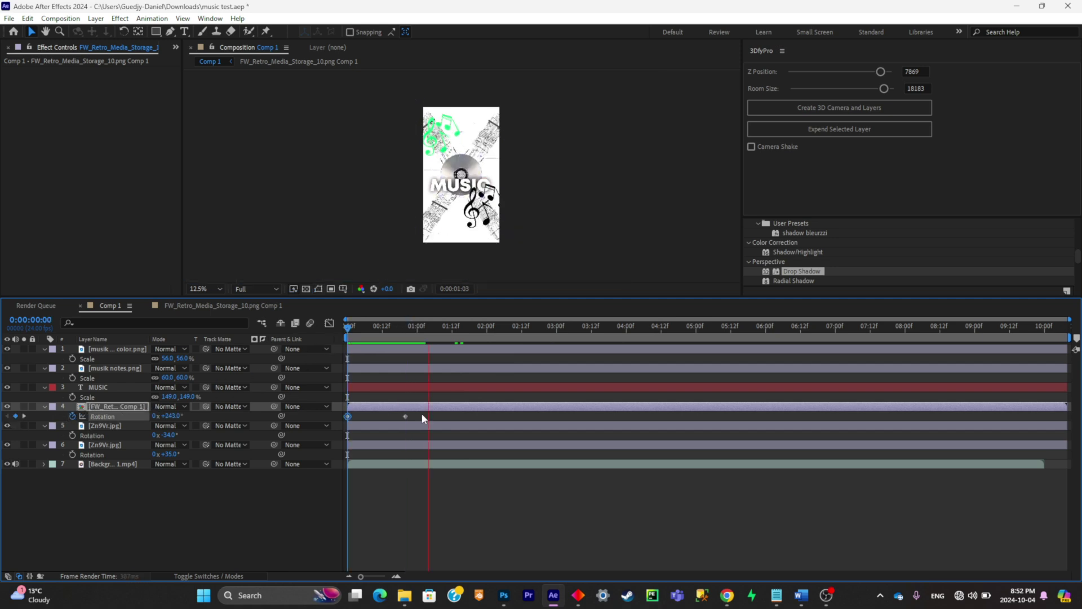
key("space")
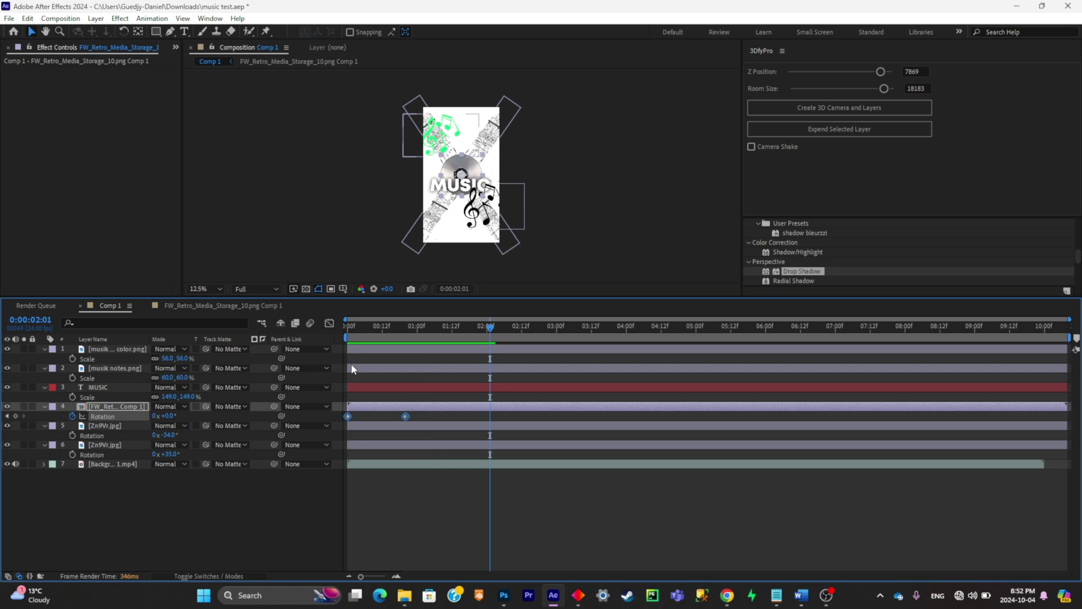
Step: Apply Easy Ease to the CD precomp's rotation keyframes and reshape their speed graph for a fast start and gradual slowdown
key("F9")
left_click(328, 322)
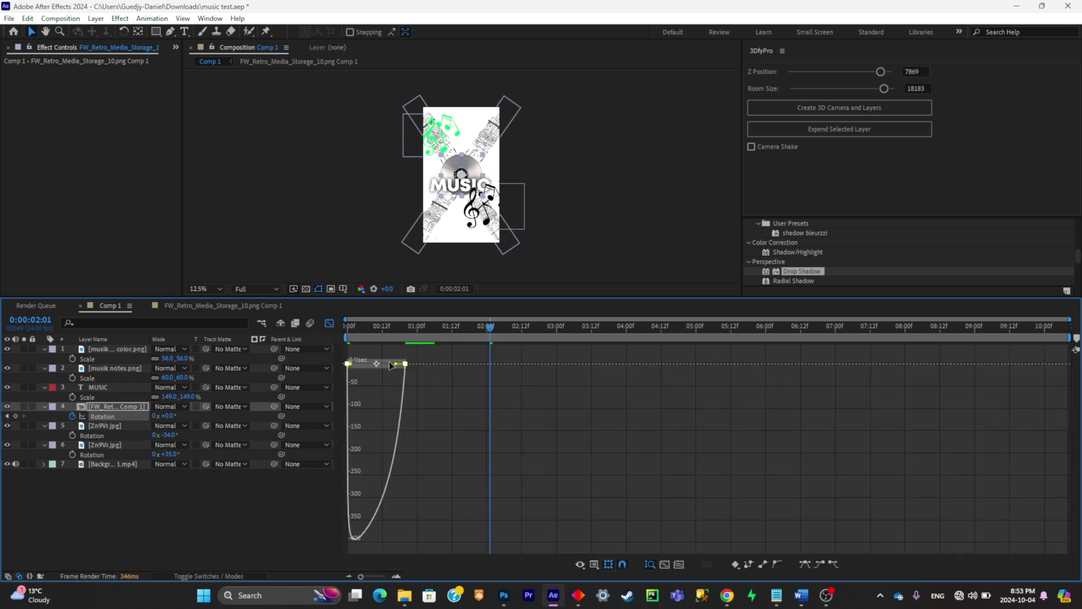
left_click_drag(391, 364, 365, 335)
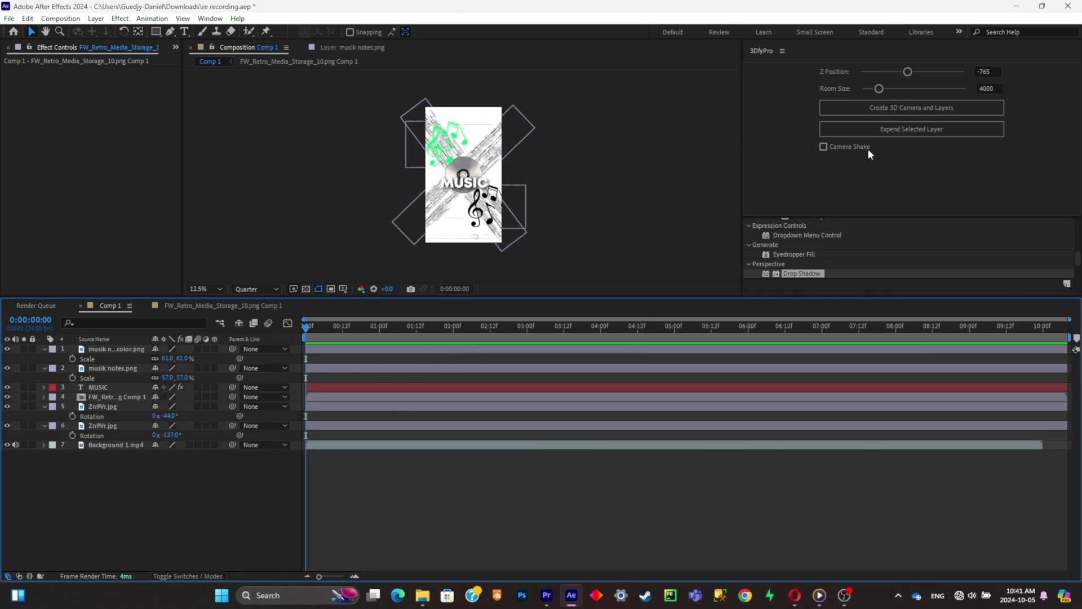
Step: Generate the 3D camera and layers with 3DfyPro, show two views, and set Room Size to 14445 and Z Position to -2077
left_click(893, 111)
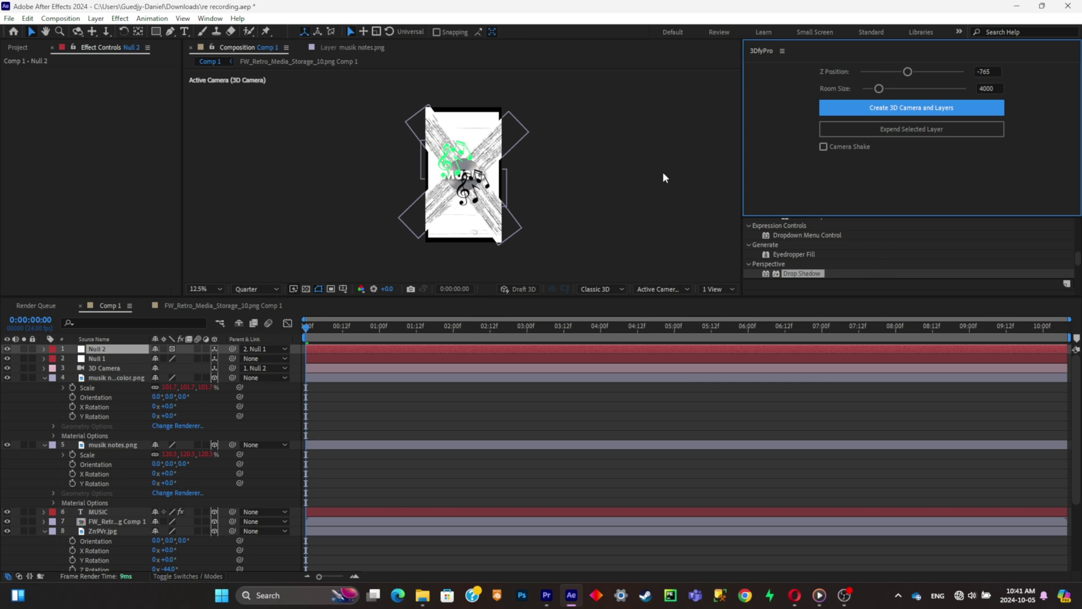
left_click(720, 289)
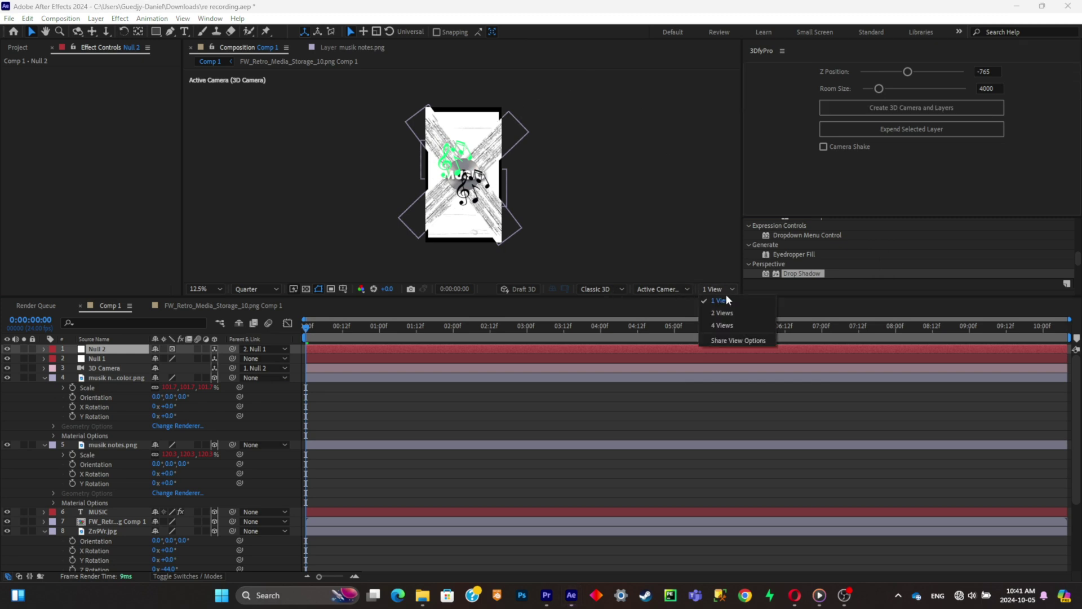
left_click(729, 312)
scroll(636, 211, "down", 5)
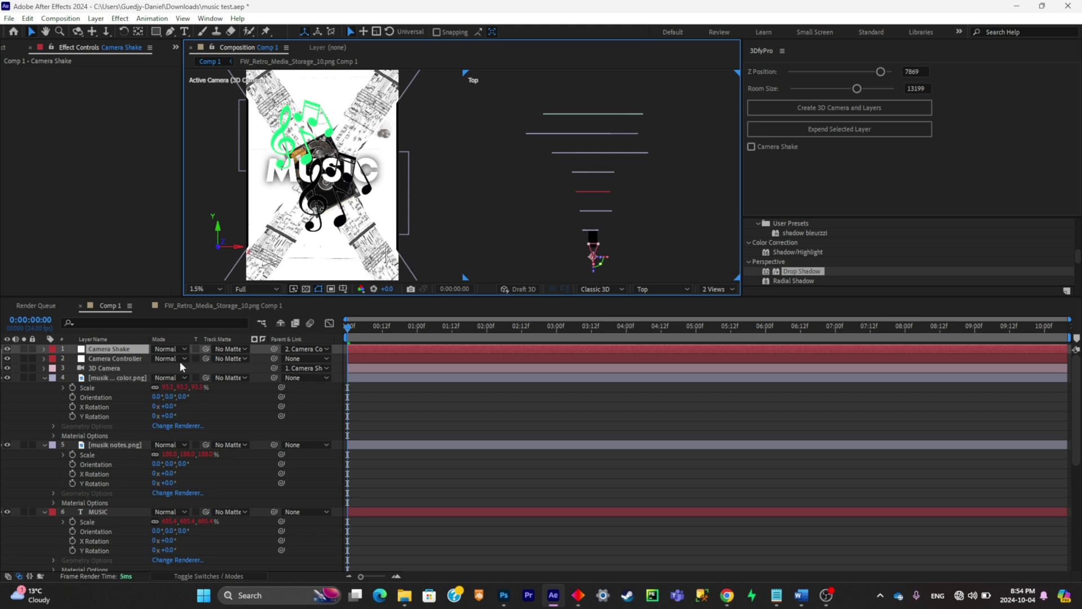
scroll(647, 224, "up", 2)
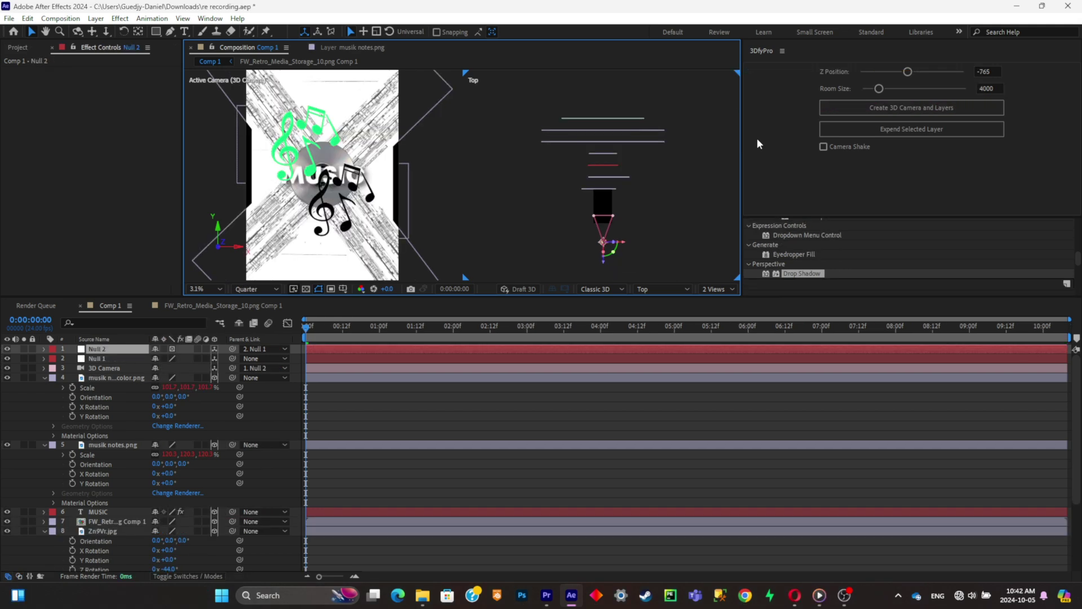
left_click_drag(882, 88, 901, 77)
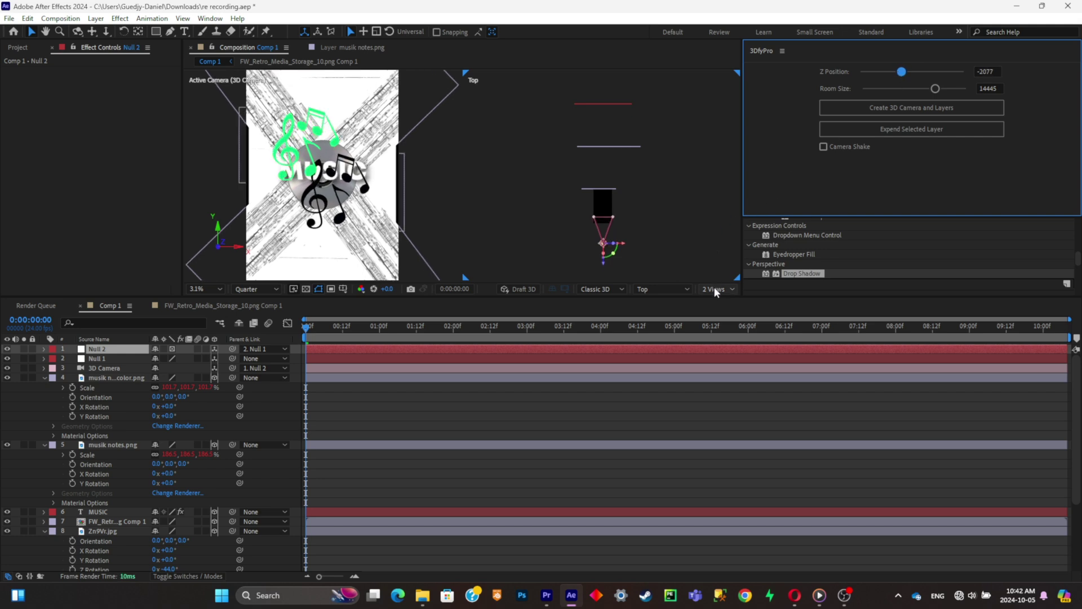
Step: Enable Camera Shake in 3DfyPro, preview the movement, and set the shake Intensity to 1.51
left_click(117, 359)
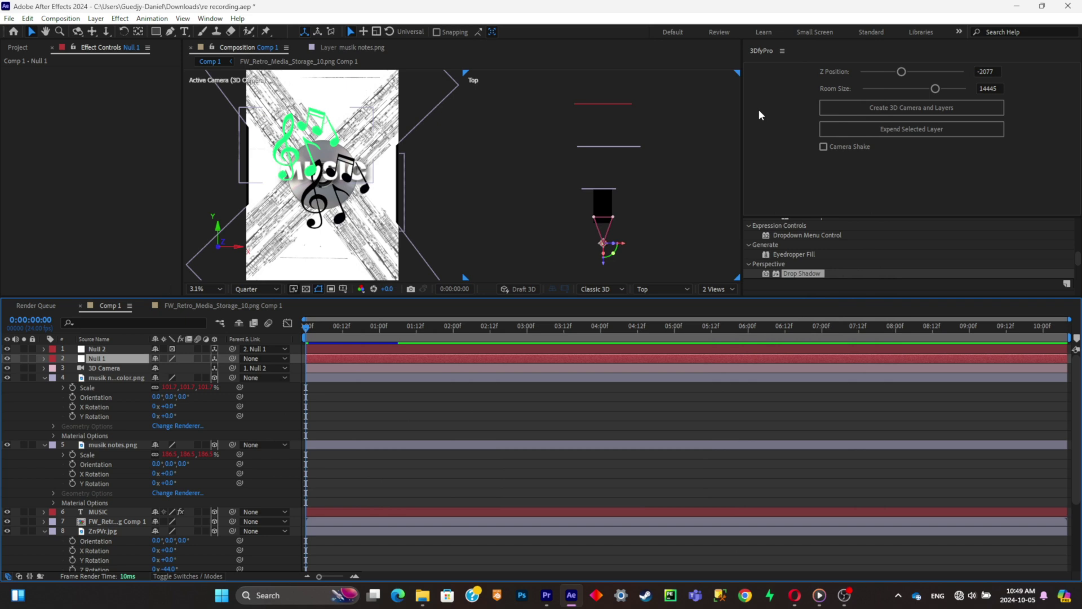
left_click(823, 148)
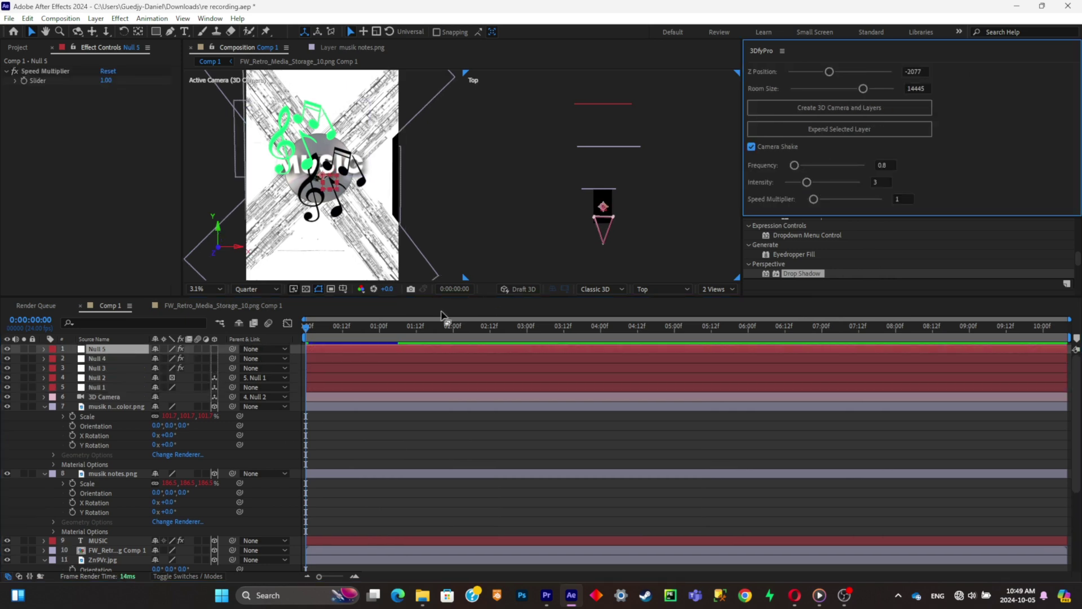
left_click_drag(340, 327, 293, 337)
key("space")
key("space")
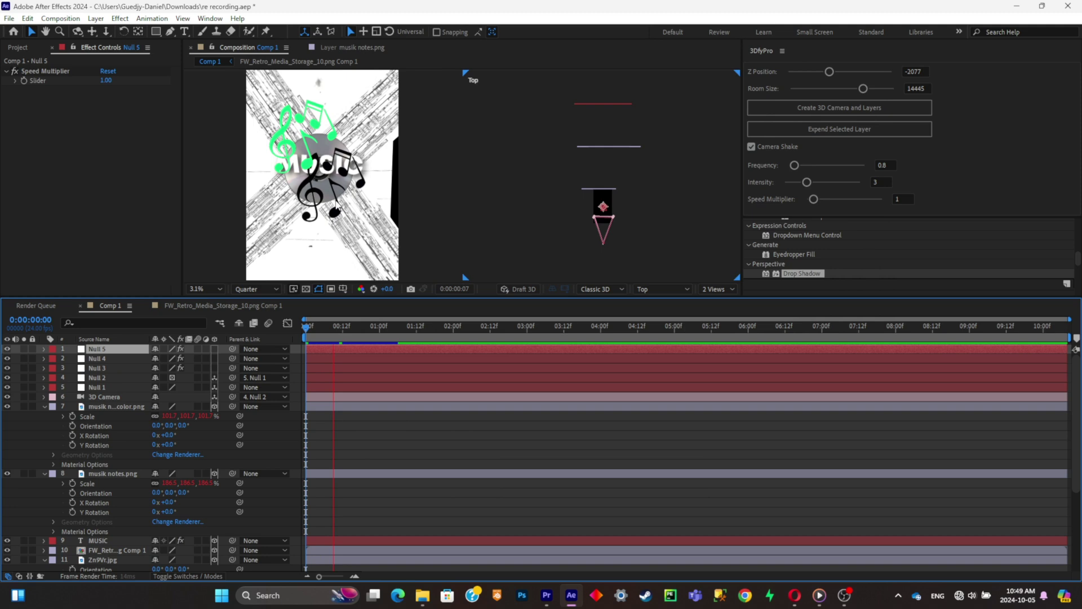
key("space")
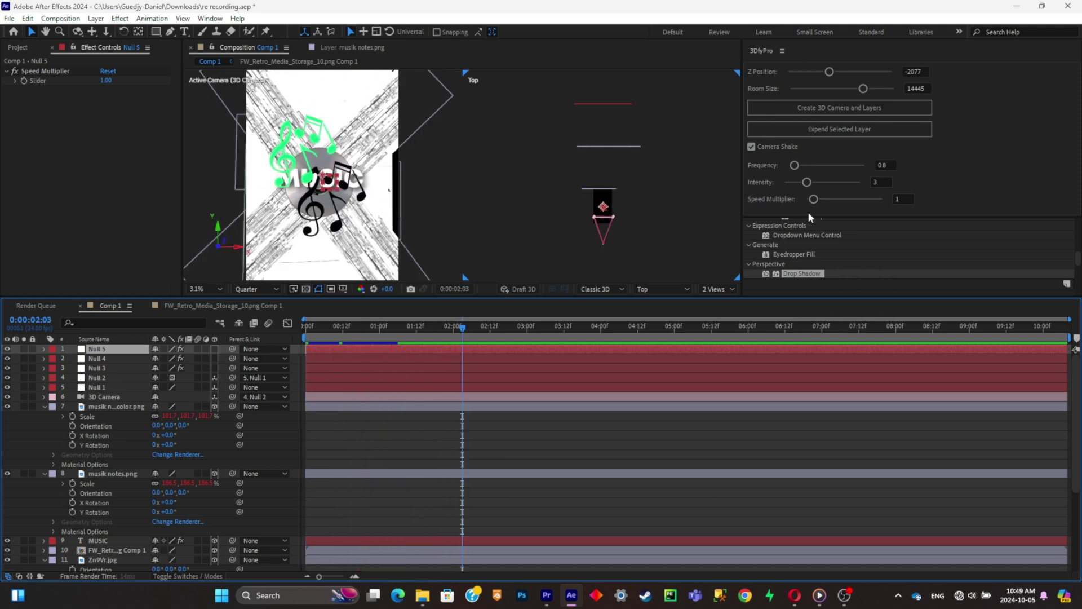
left_click_drag(806, 182, 791, 187)
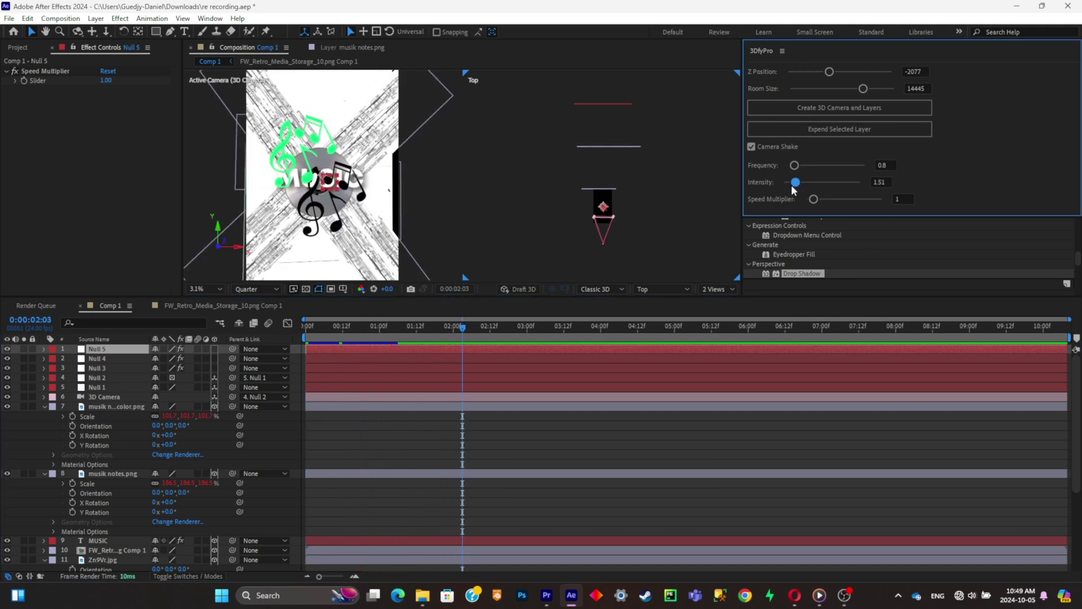
Step: Keyframe Null 1's position at the first frame and at 1:06, and raise the first keyframe's Z position to move the camera into the scene
left_click_drag(467, 329, 257, 360)
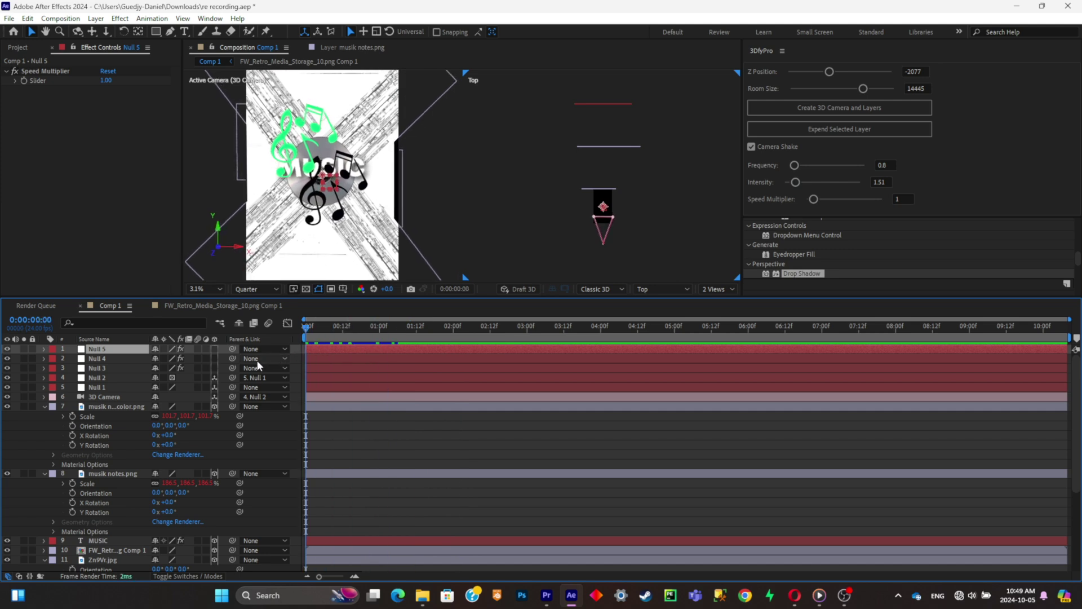
left_click(106, 387)
key("p")
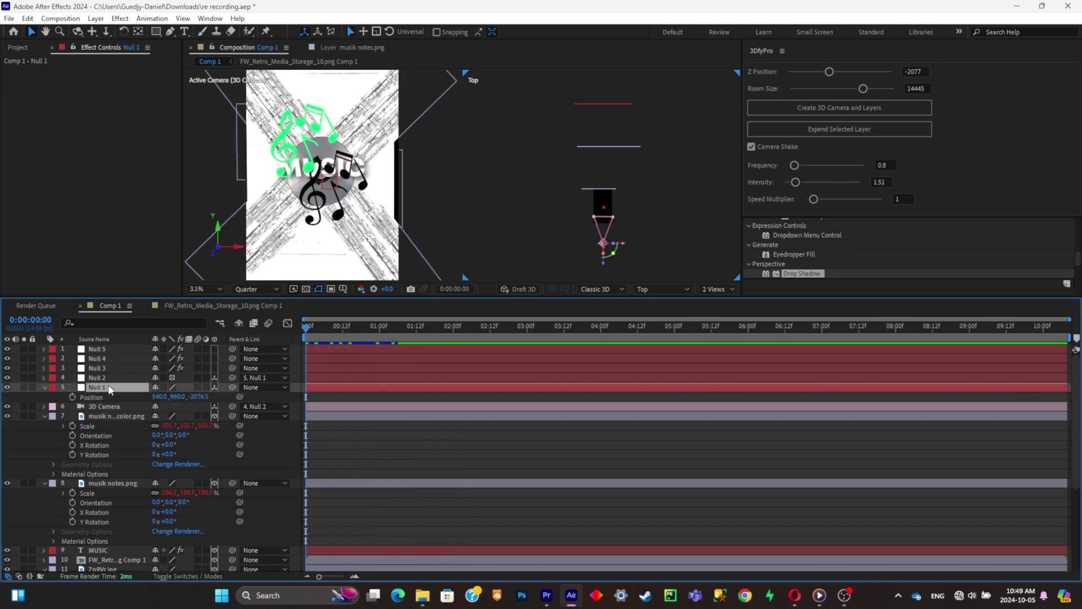
left_click(72, 397)
left_click_drag(306, 332, 402, 337)
left_click(15, 397)
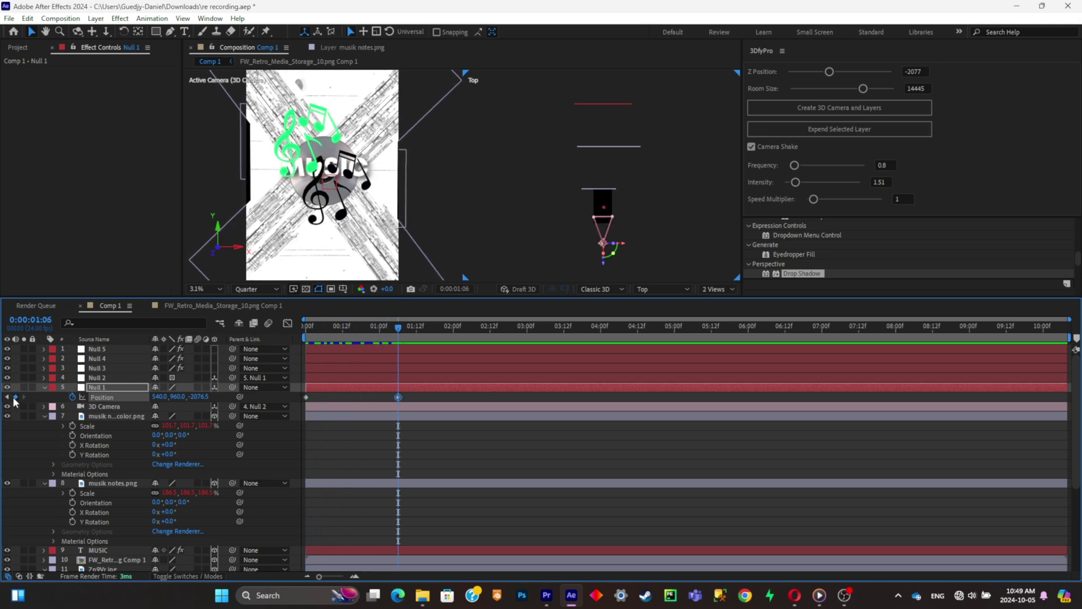
left_click(7, 397)
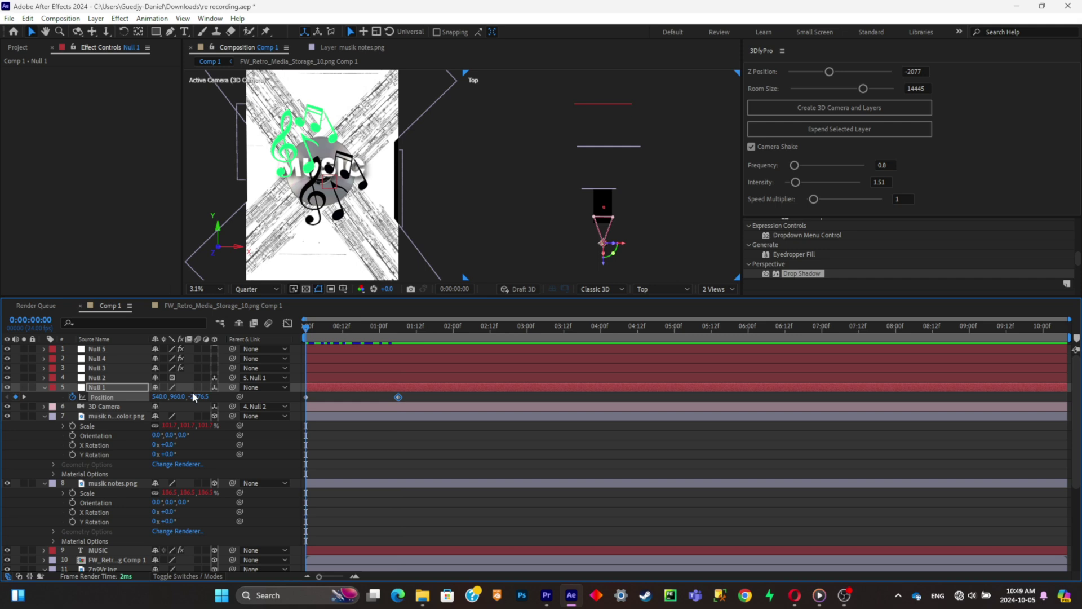
left_click_drag(195, 397, 1059, 208)
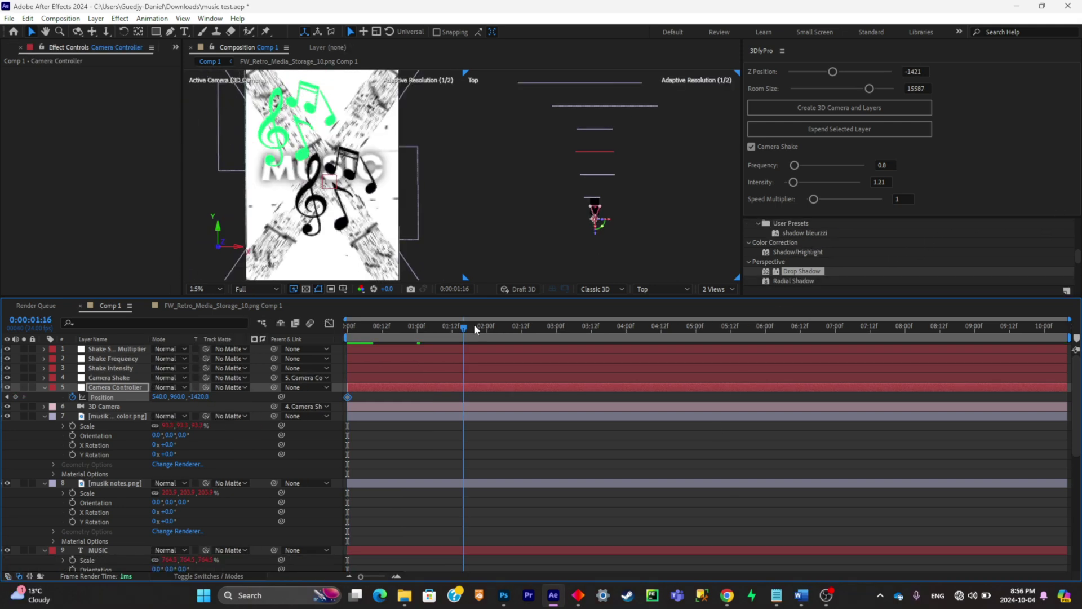
Step: Keyframe the Camera Controller's position at about 1:19, set Z to 11751.2 at the first frame, and apply Easy Ease to both keyframes
left_click(475, 323)
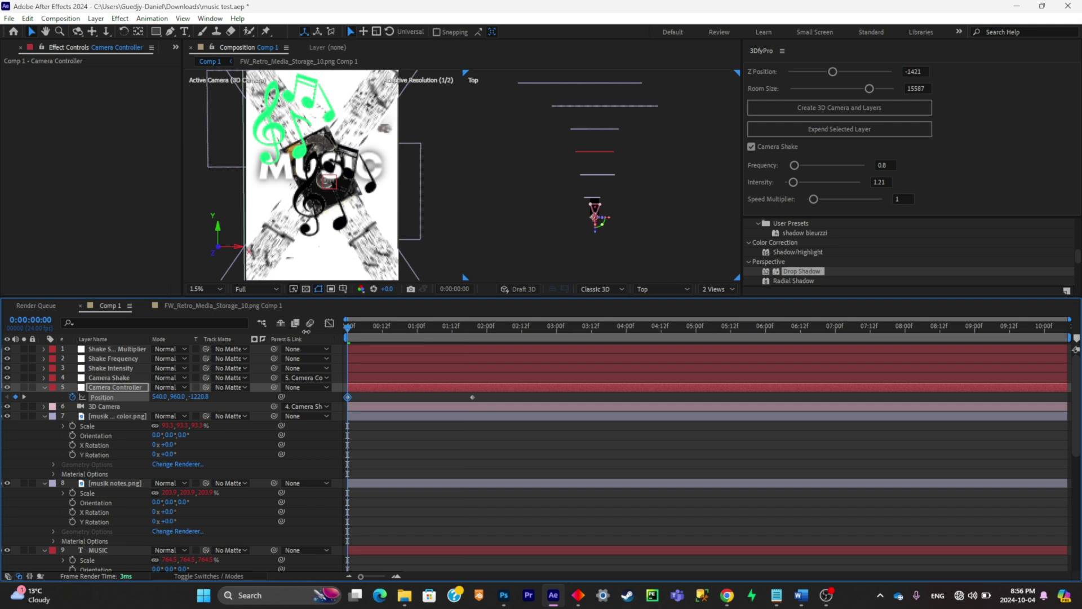
left_click_drag(306, 331, 673, 252)
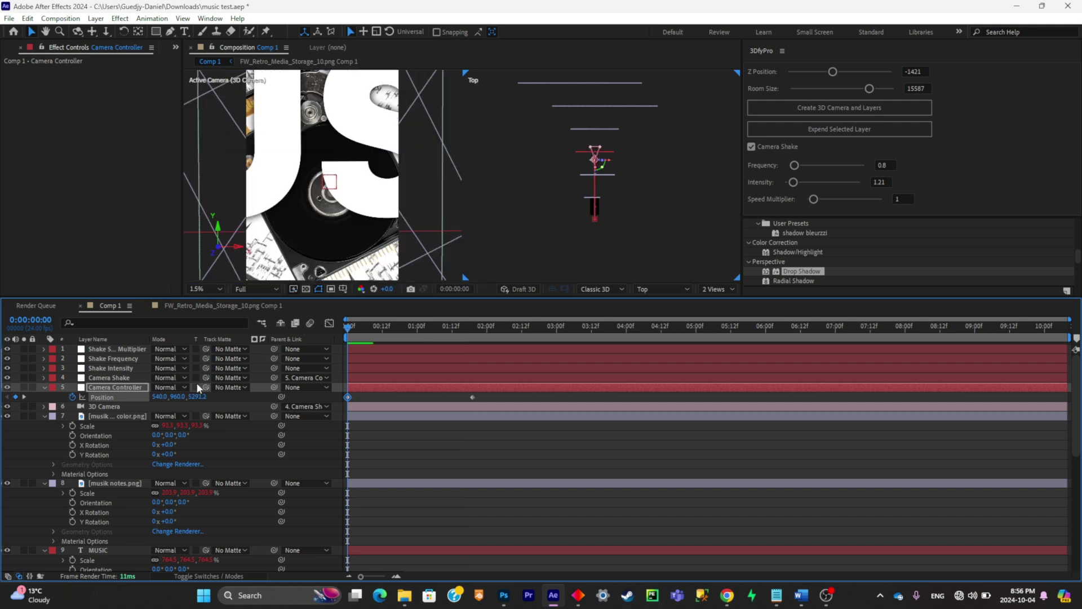
left_click_drag(198, 396, 425, 275)
left_click_drag(488, 405, 336, 376)
key("space")
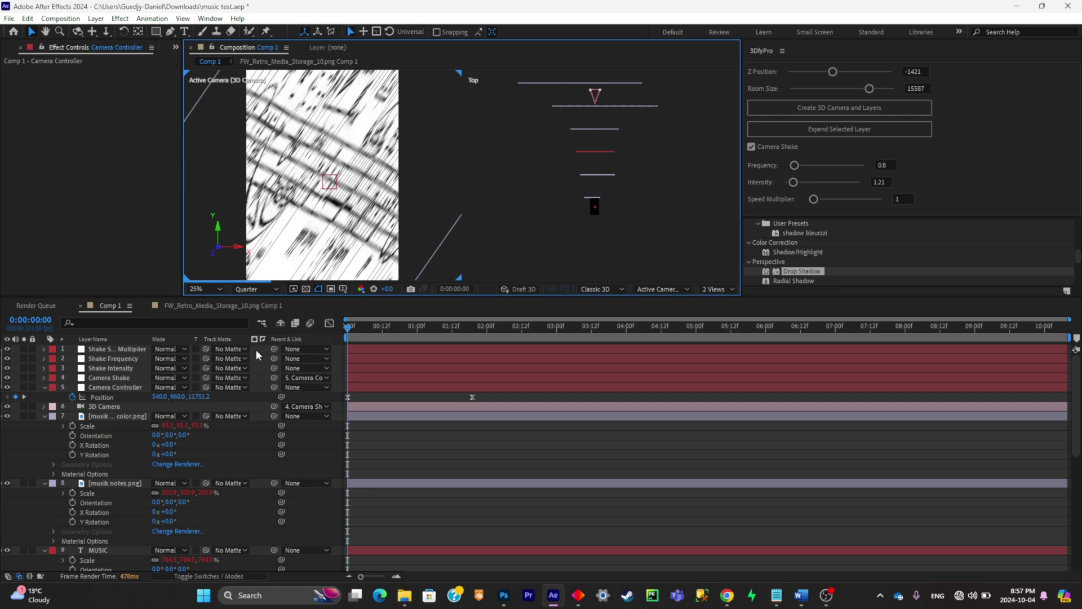
key("space")
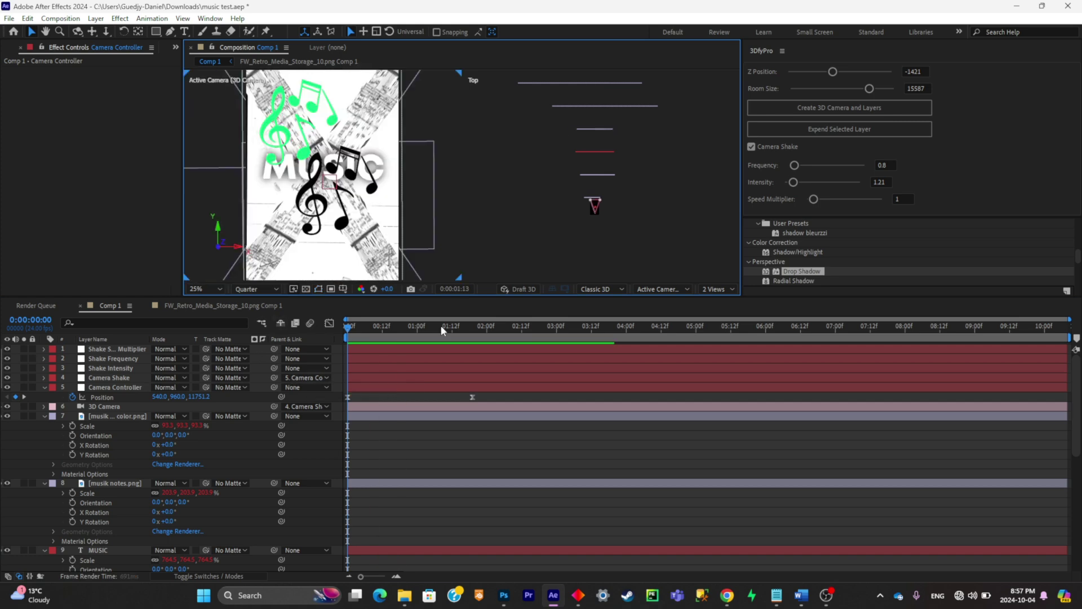
Step: Open the CD precomp from Comp 1 and collapse the properties of all its layers, showing the layer switches
left_click(434, 326)
scroll(108, 522, "down", 3)
double_click(109, 529)
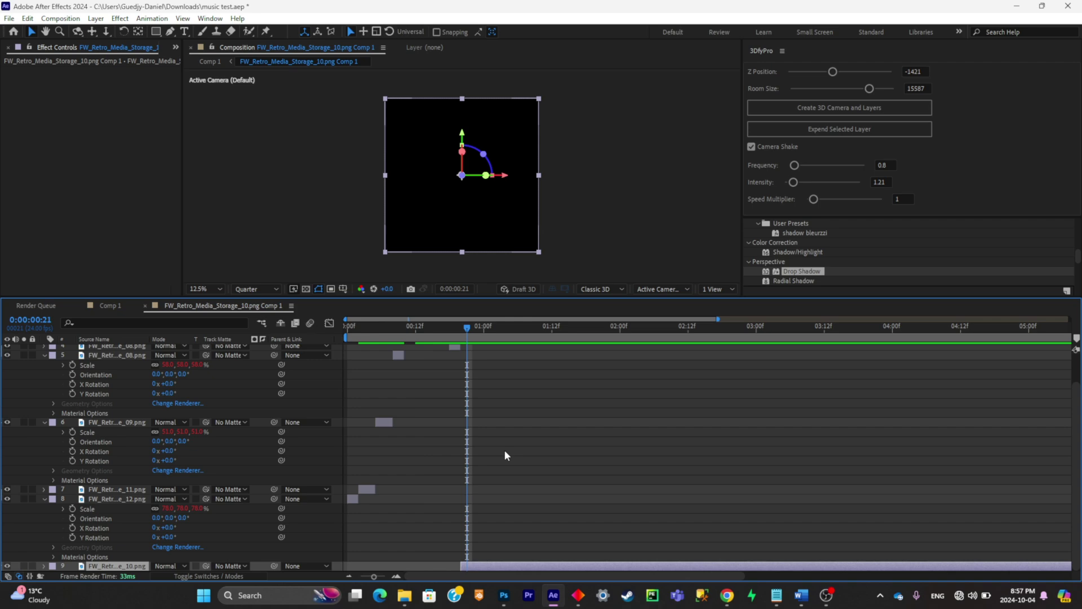
scroll(302, 401, "up", 3)
key("ctrl+a")
key("u")
left_click(208, 576)
Step: Delete the CD image layer and add the CD image again from File Explorer as the top layer, starting at the first frame
left_click(475, 417)
left_click(475, 425)
mouse_move(466, 186)
left_mouse_down()
mouse_move(442, 185)
mouse_move(450, 186)
left_mouse_up()
left_click_drag(432, 327, 426, 327)
key("Delete")
left_click(404, 596)
left_click(454, 530)
left_click_drag(790, 231, 506, 351)
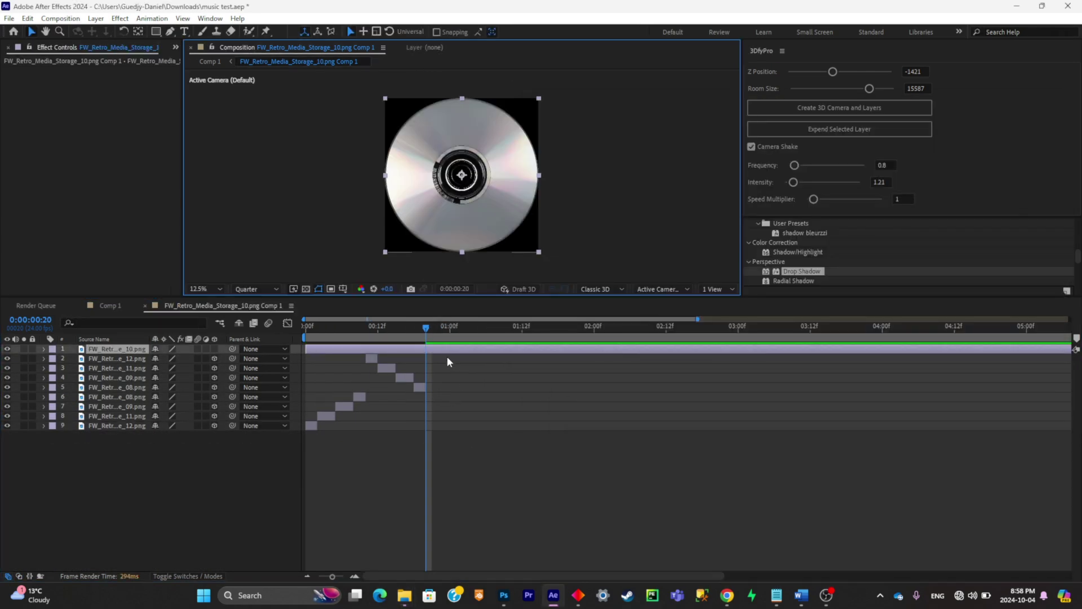
Step: Return to Comp 1, show a single view fitted to the viewer, and preview the animation from the first frame
left_click(110, 306)
key("Home")
left_click(716, 289)
left_click(716, 300)
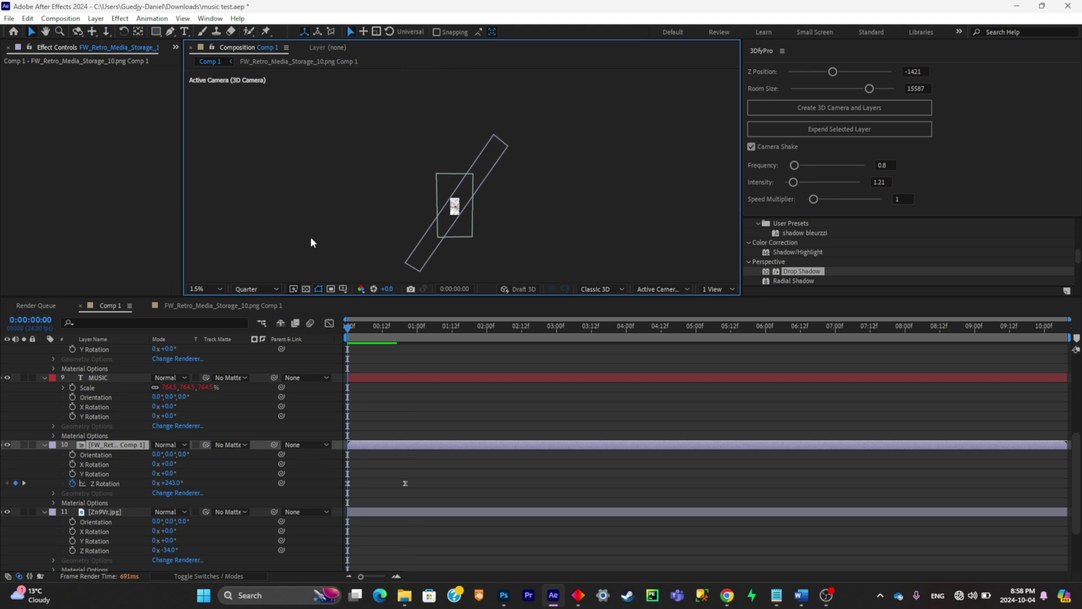
left_click(205, 289)
left_click(206, 300)
key("space")
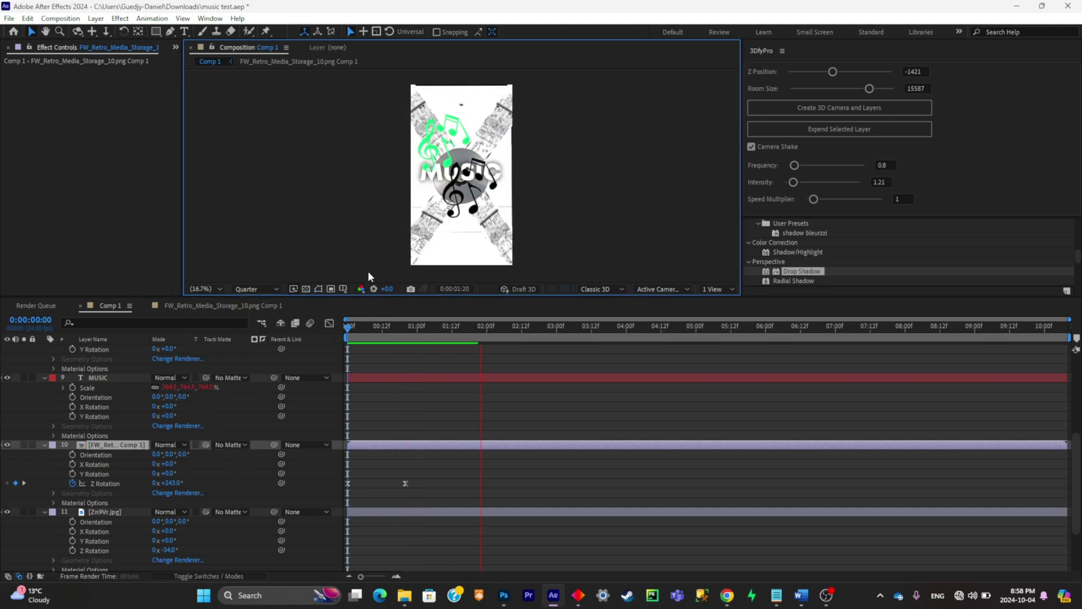
left_click(375, 404)
key("space")
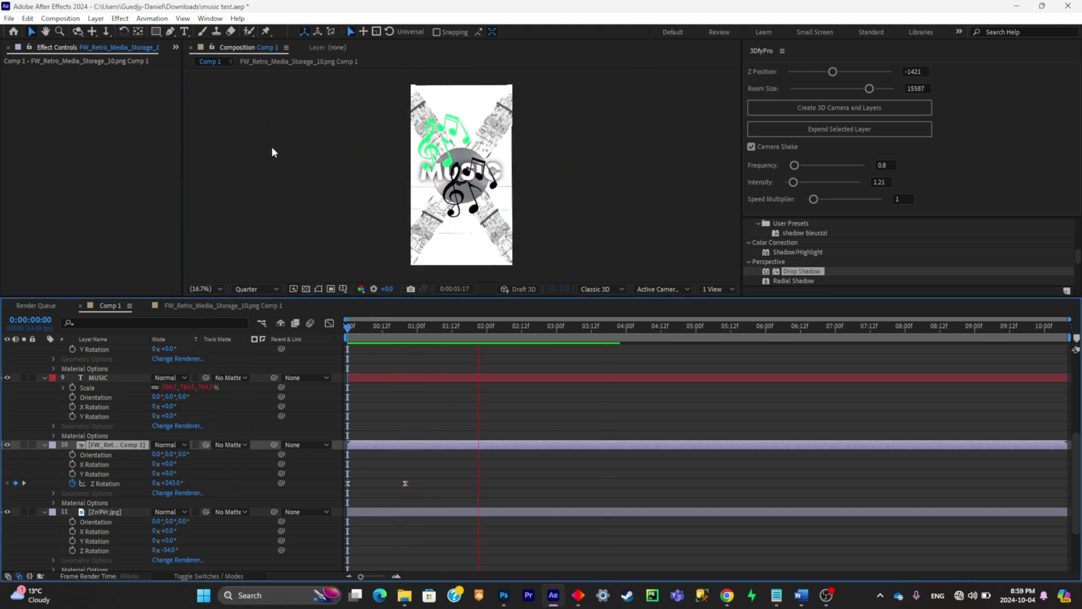
key("space")
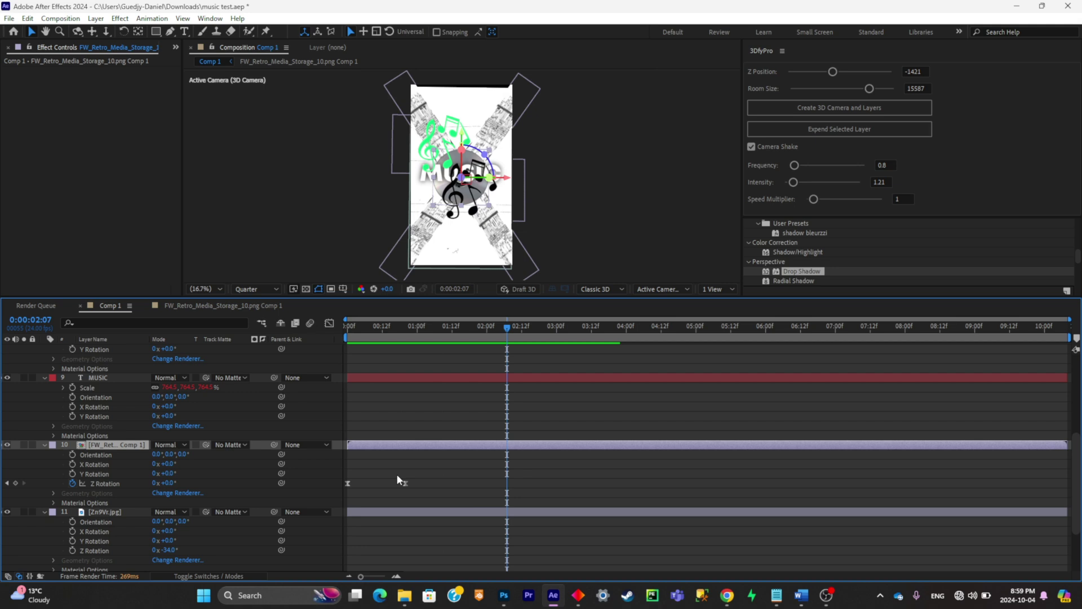
Step: Move the CD precomp's final Z Rotation keyframe to about 1:21
left_click_drag(406, 483, 478, 484)
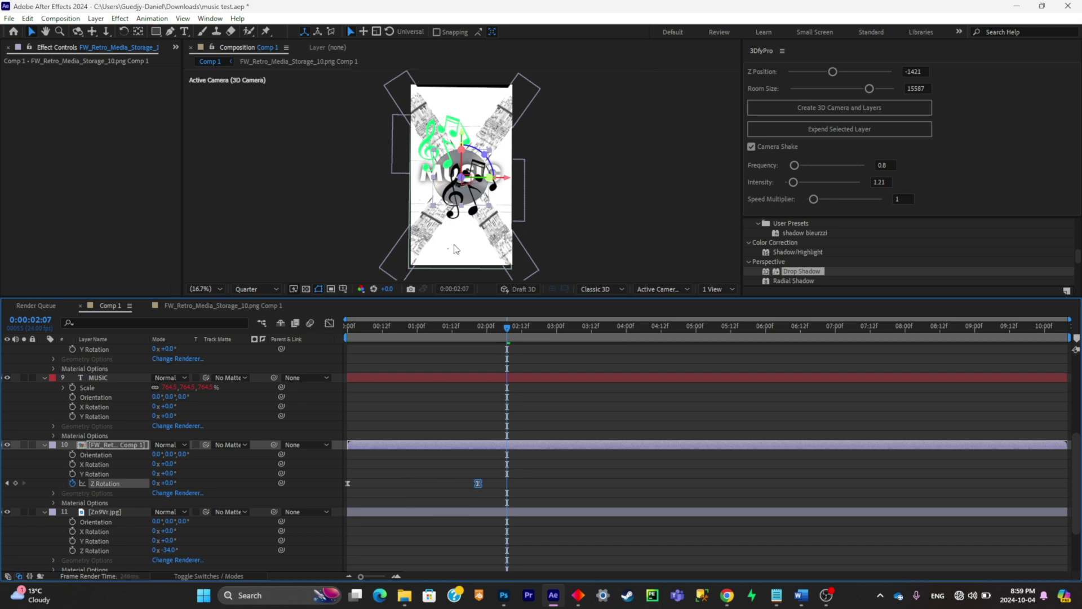
left_click(466, 206)
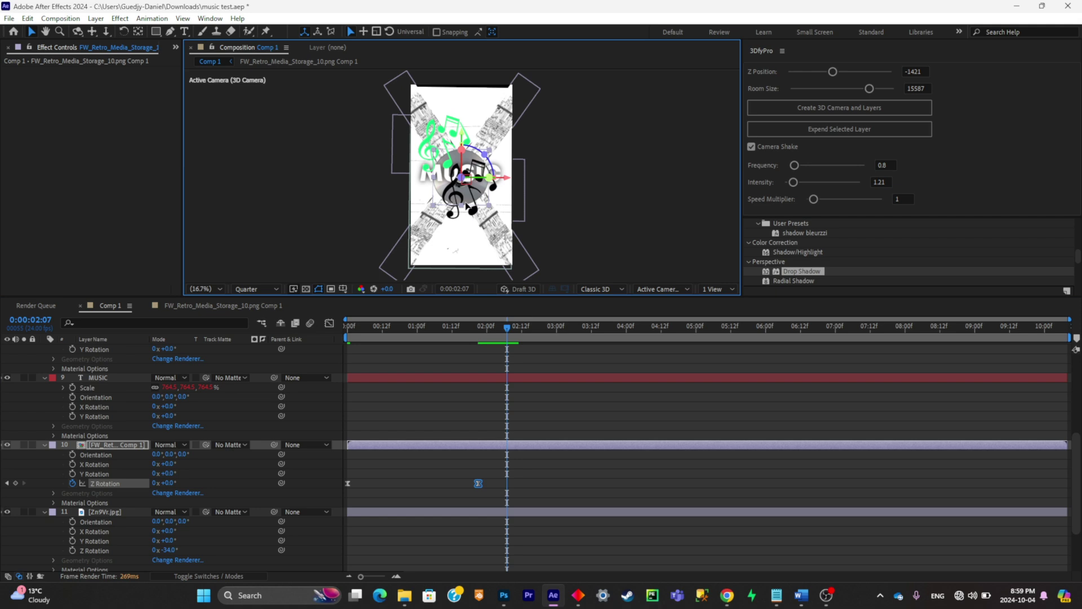
left_click_drag(461, 206, 480, 220)
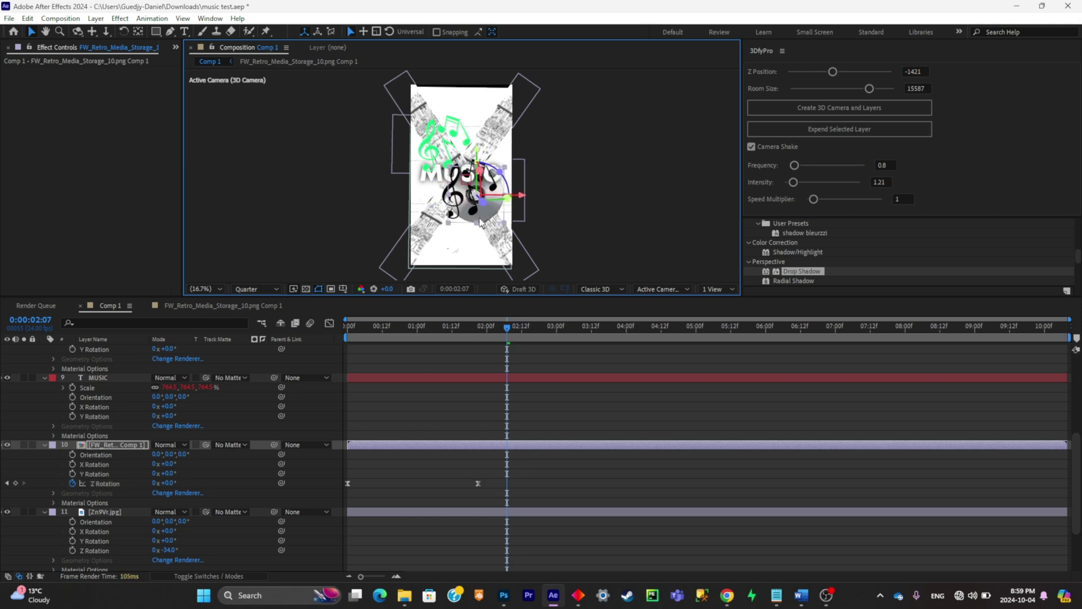
key("ctrl+z")
Step: Move the black music notes below and to the right of the title and tilt their orientation to 330.7°, 0.0°, 0.0°
left_click(409, 127)
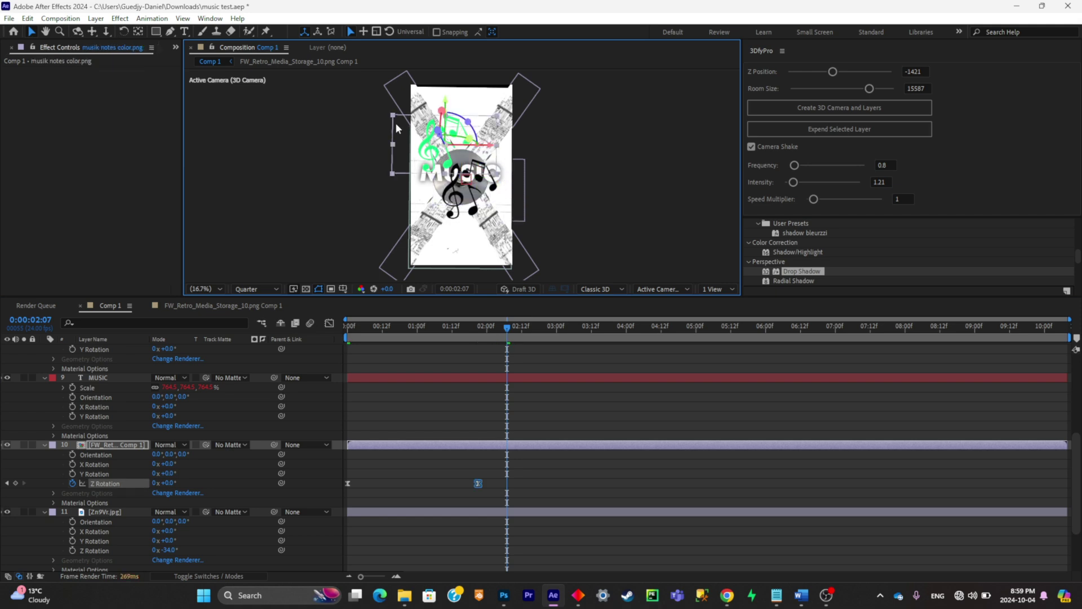
left_click(494, 205)
mouse_move(494, 205)
left_mouse_down()
mouse_move(514, 224)
mouse_move(486, 203)
mouse_move(496, 192)
left_mouse_up()
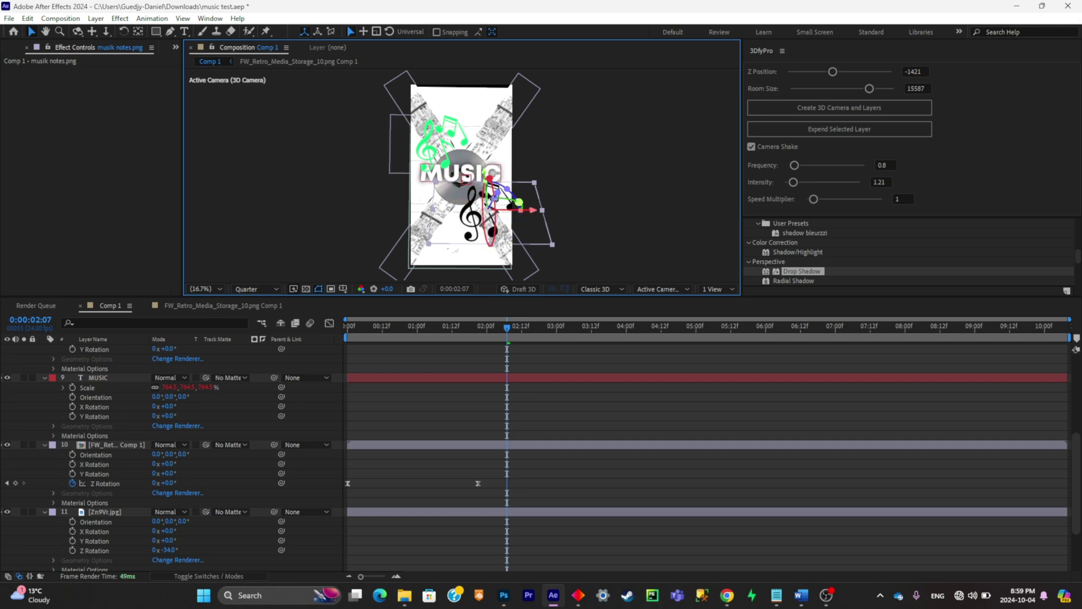
Step: Tilt the green music notes to an orientation of 42.1°, 0.0°, 8.4° and deselect all layers
left_click(472, 152)
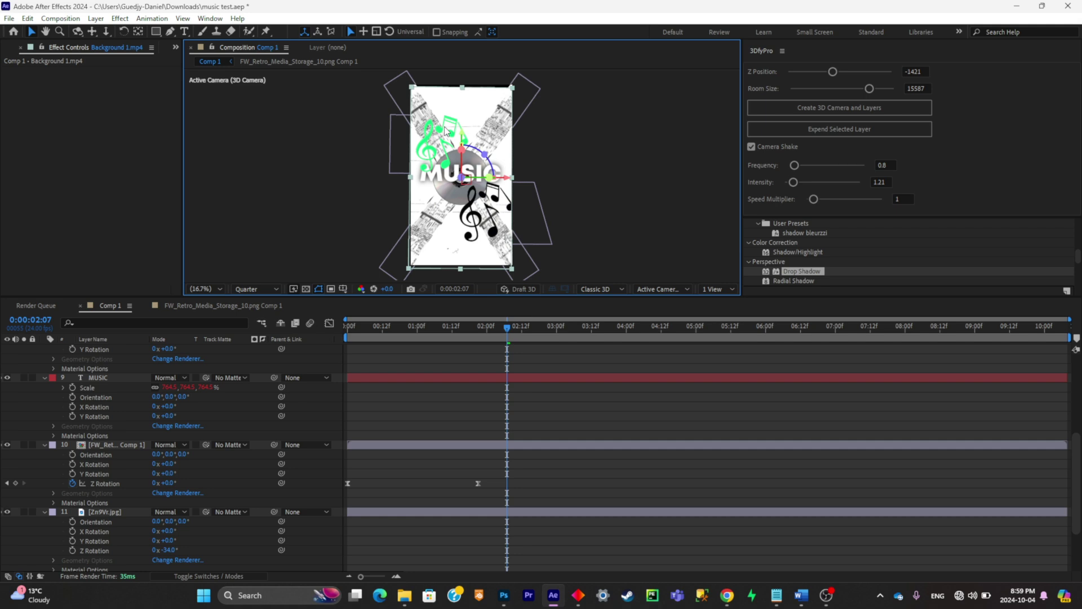
left_click_drag(440, 113, 469, 125)
left_click(494, 172)
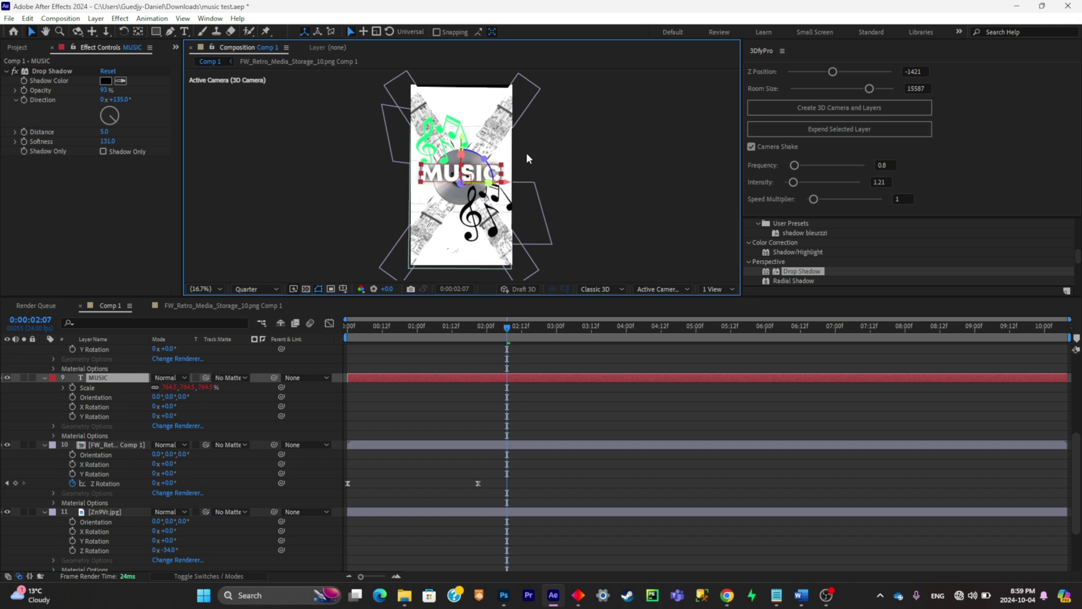
left_click(510, 194)
left_click(529, 155)
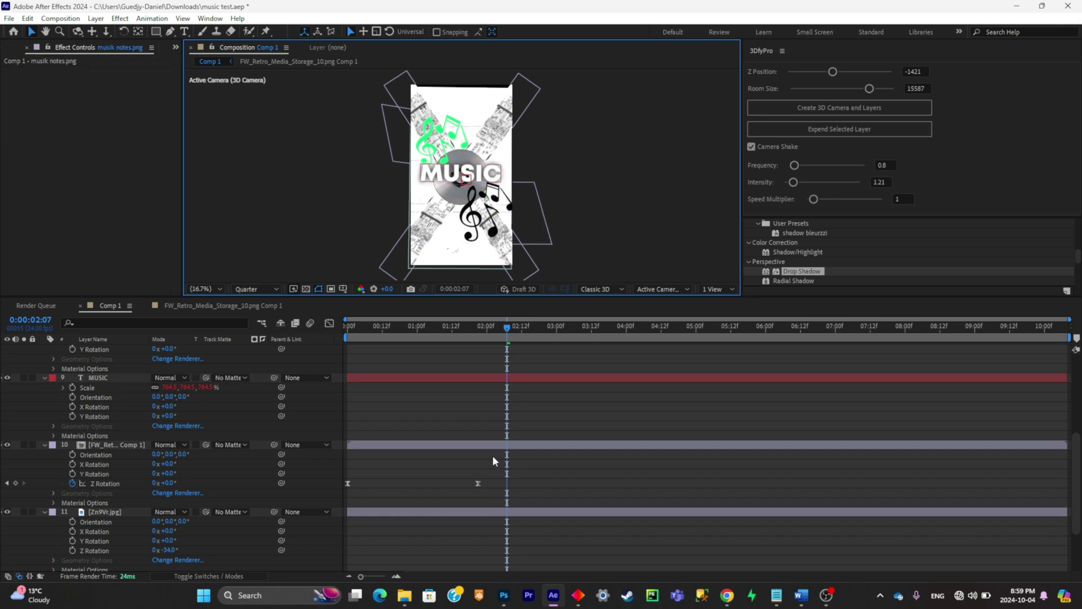
Step: Examine the speed graph of the CD precomp's Z Rotation keyframes
left_click_drag(499, 483, 323, 448)
left_click(330, 322)
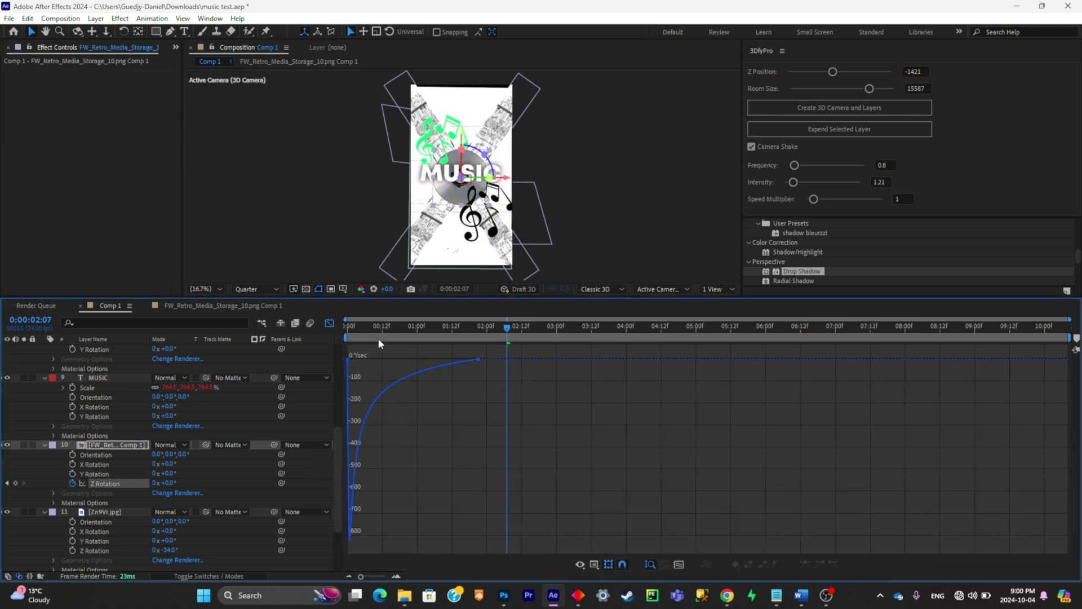
left_click(329, 323)
Step: Reshape the speed graph of the Camera Controller's position keyframes for an immediate fast start and a long, gradual slowdown
mouse_move(353, 325)
left_mouse_down()
mouse_move(438, 325)
mouse_move(346, 326)
left_mouse_up()
scroll(443, 417, "up", 5)
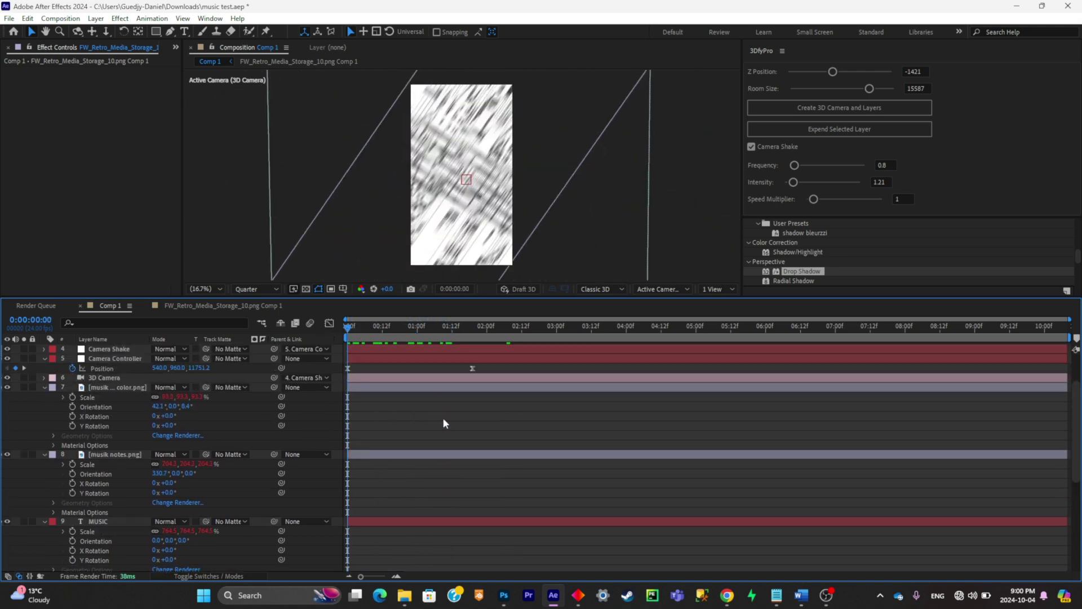
scroll(443, 418, "up", 3)
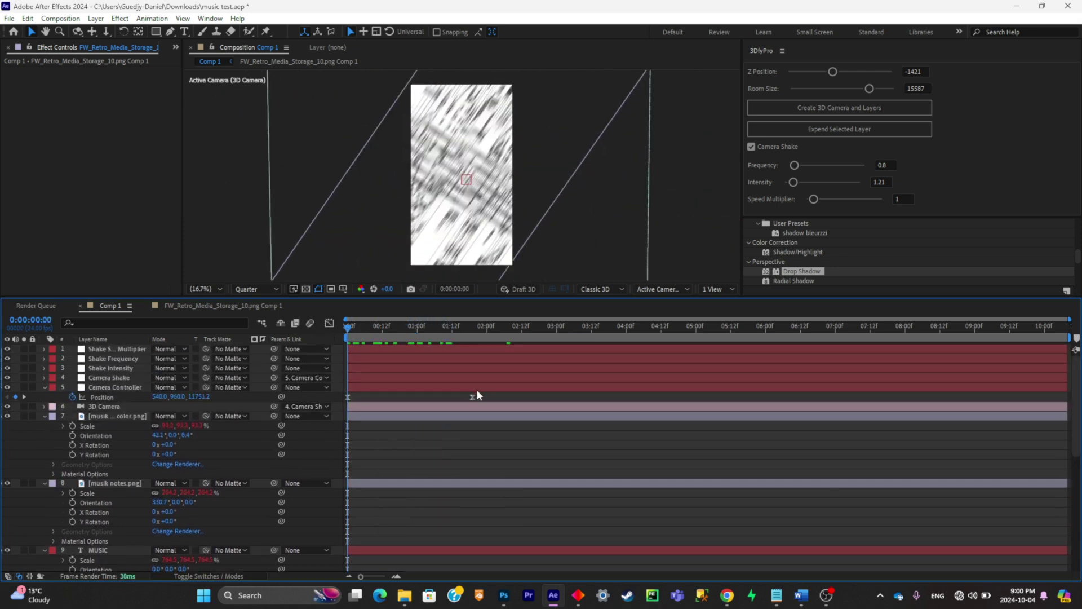
left_click_drag(481, 396, 297, 407)
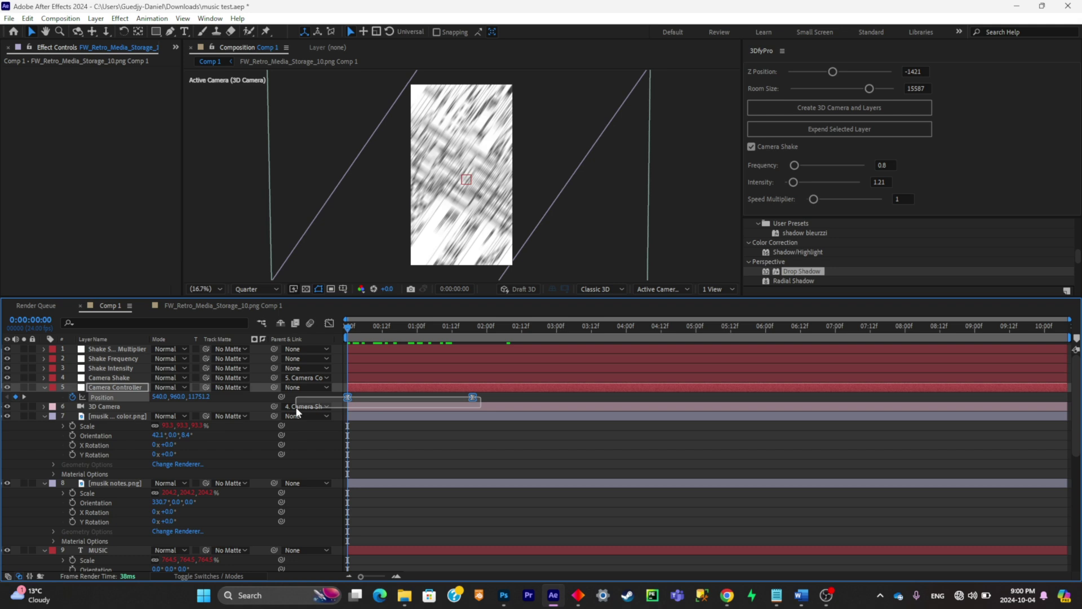
left_click(330, 323)
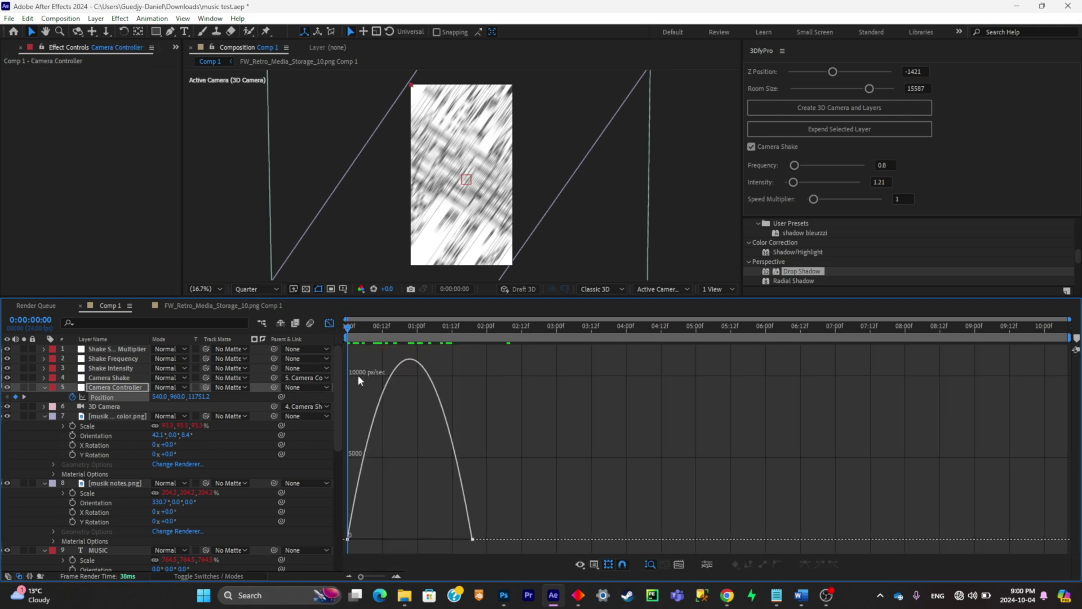
left_click(384, 390)
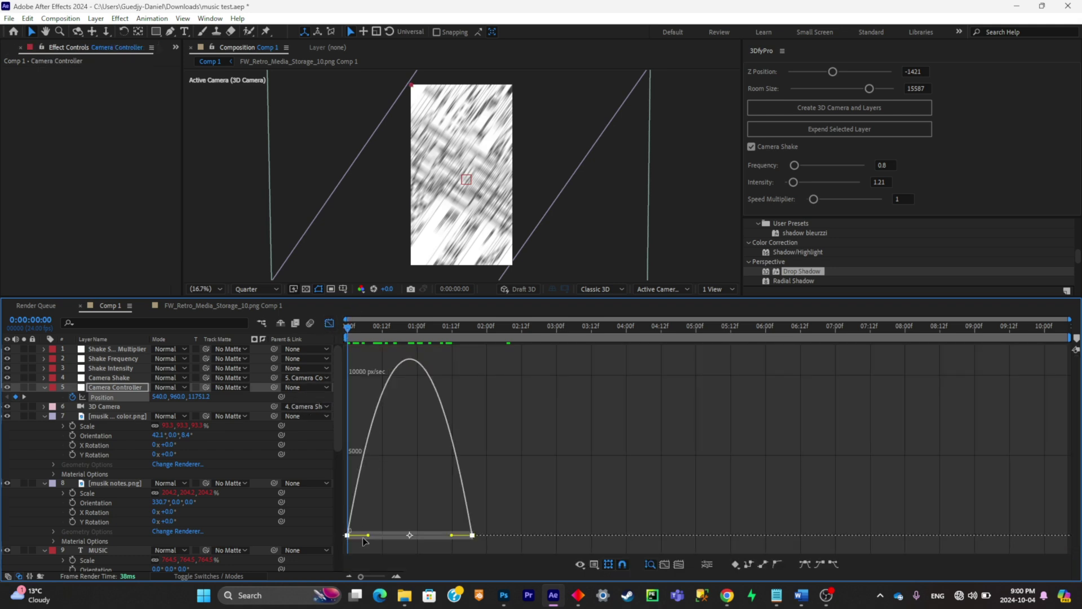
left_click_drag(368, 535, 349, 535)
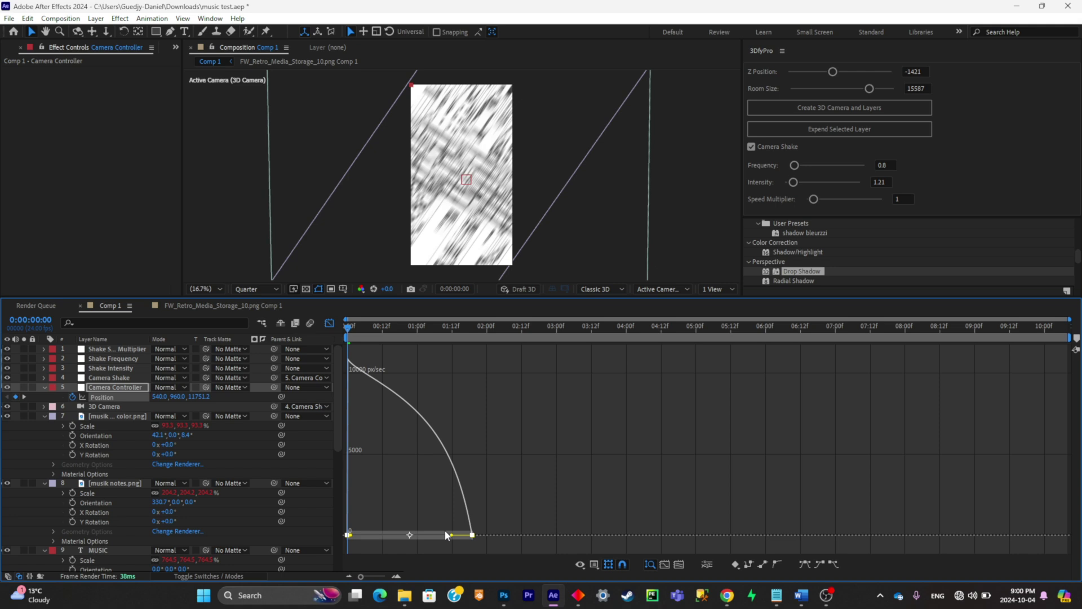
left_click_drag(451, 534, 409, 535)
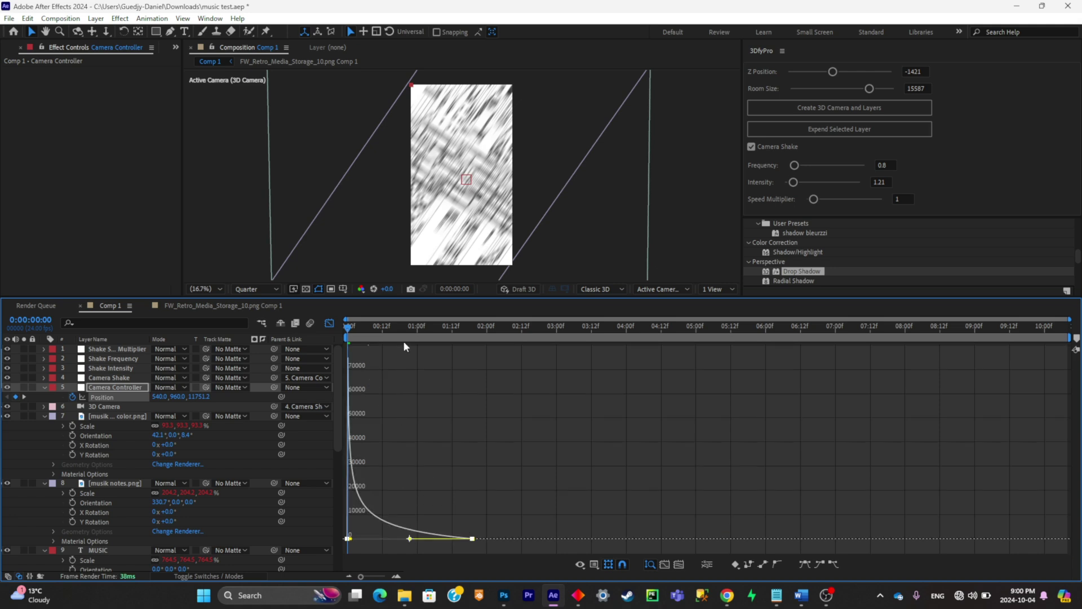
Step: Close the speed graph, preview the camera move from the first frame, and inspect the upper edge of the composition up close
key("space")
left_click(329, 323)
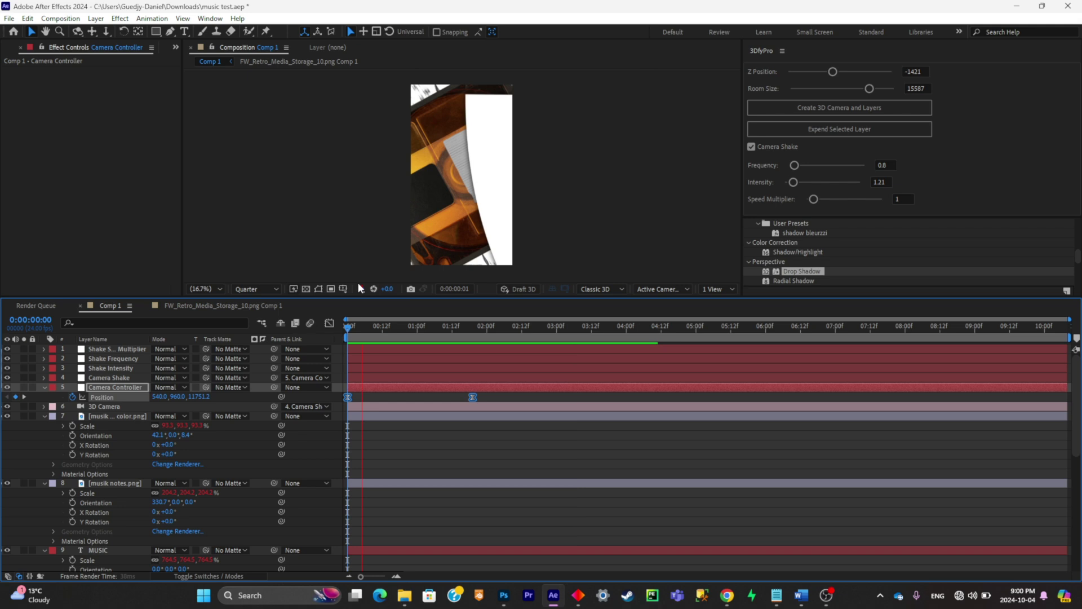
key("space")
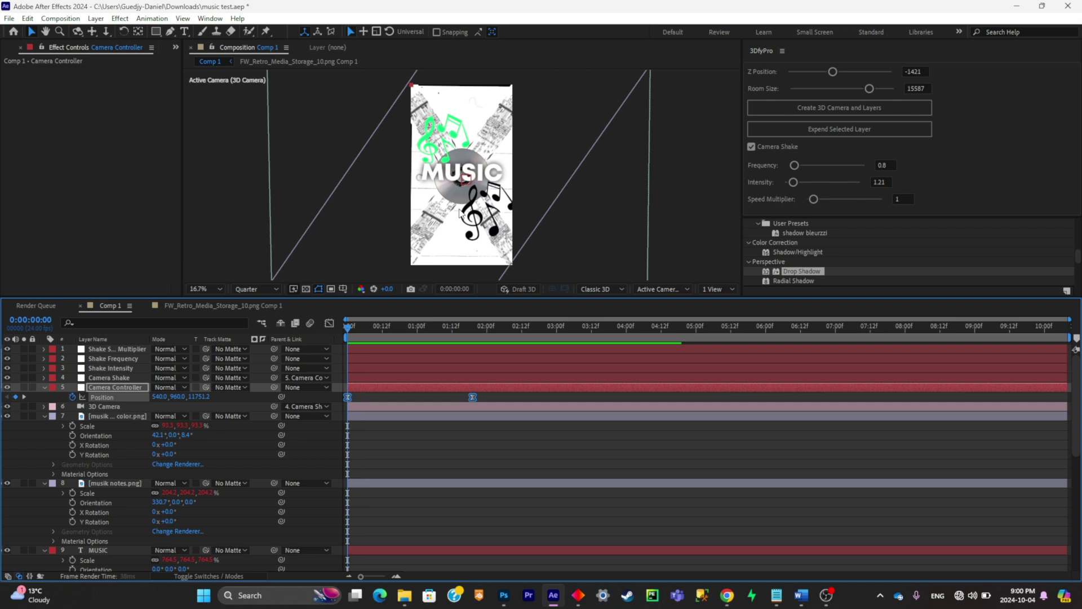
key("space")
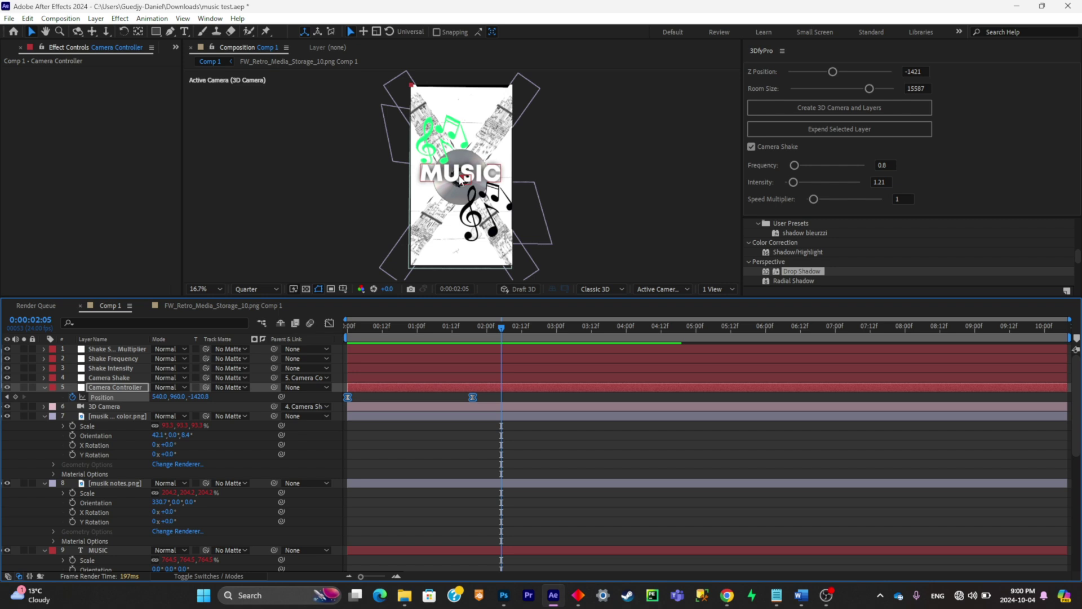
scroll(461, 179, "up", 3)
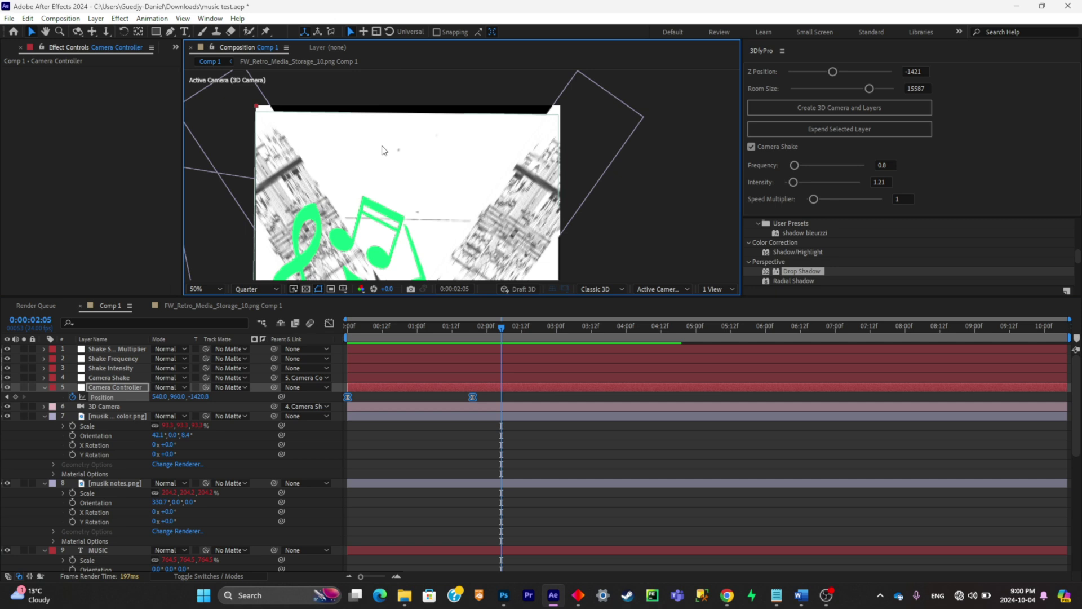
Step: Extend the Background 1.mp4 layer beyond its edges with 3DfyPro's Expend Selected Layer function
scroll(79, 522, "down", 5)
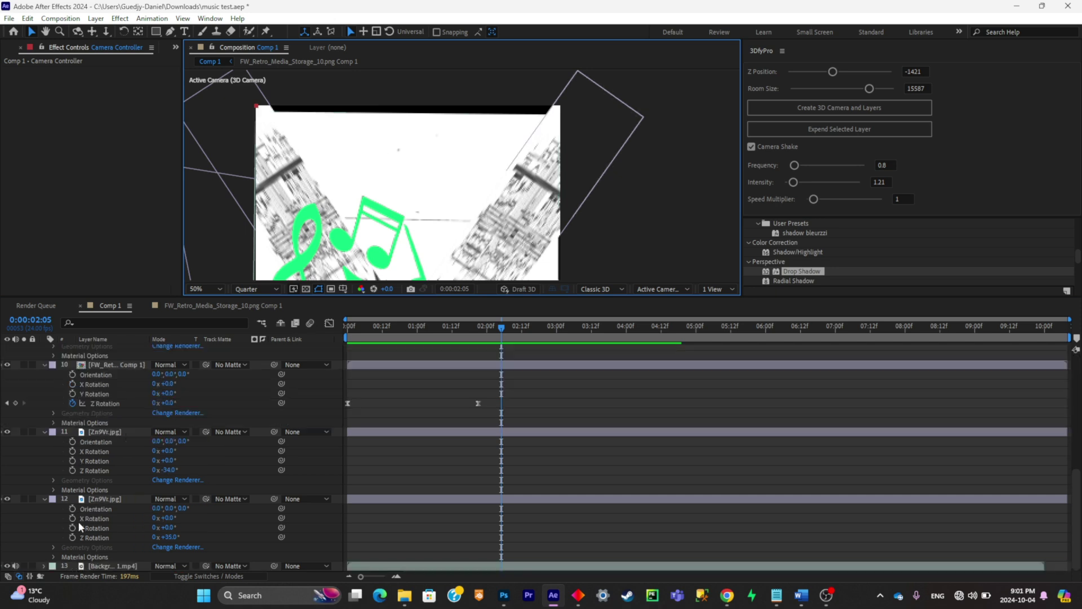
left_click(100, 567)
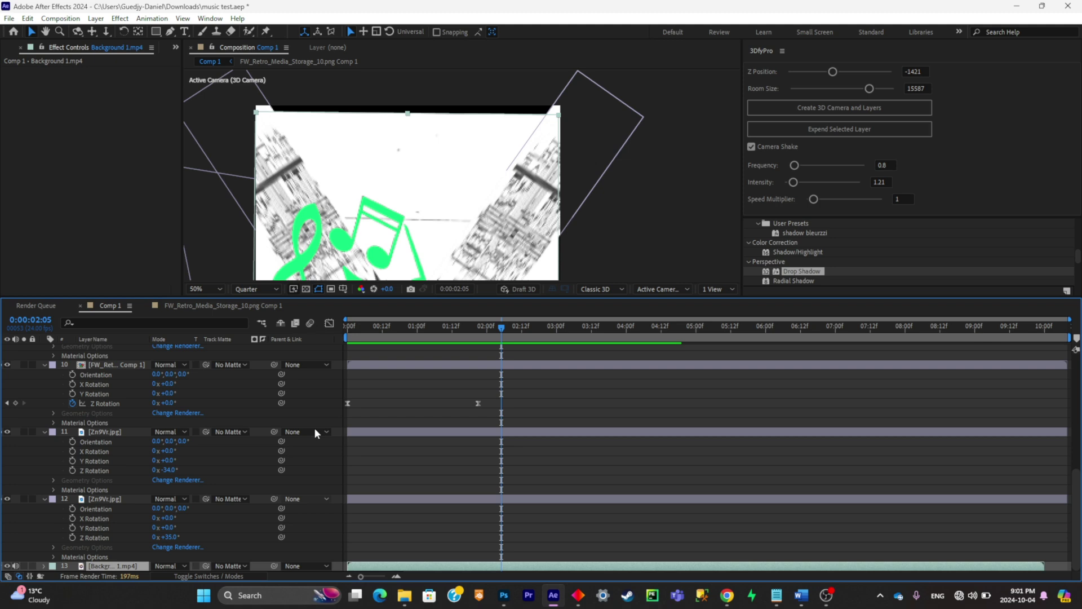
left_click(765, 127)
scroll(520, 195, "down", 2)
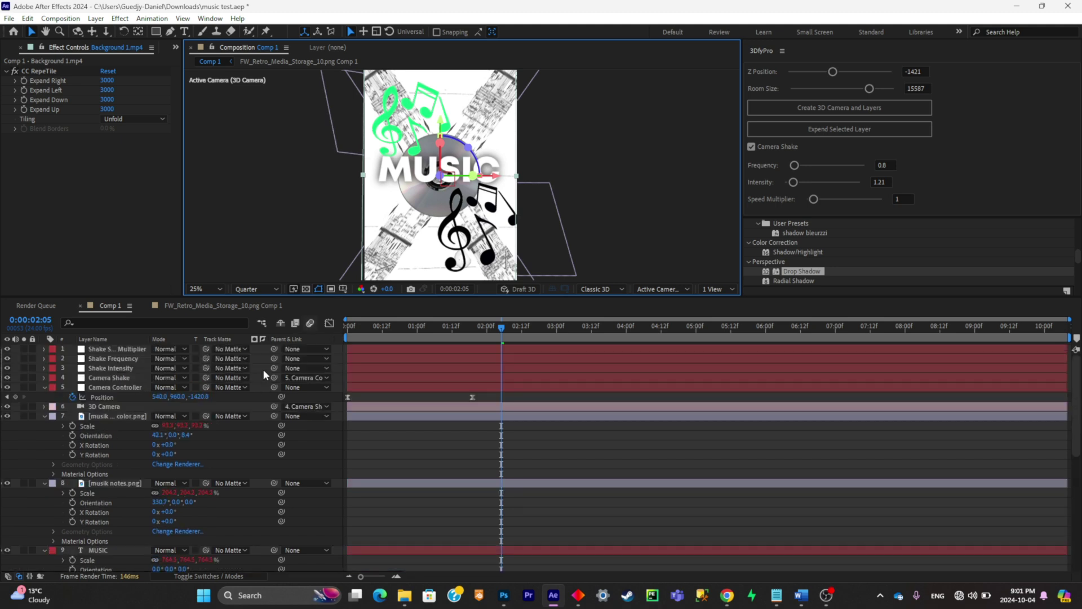
Step: Precompose all layers of Comp 1 into a single precomp
key("ctrl+a")
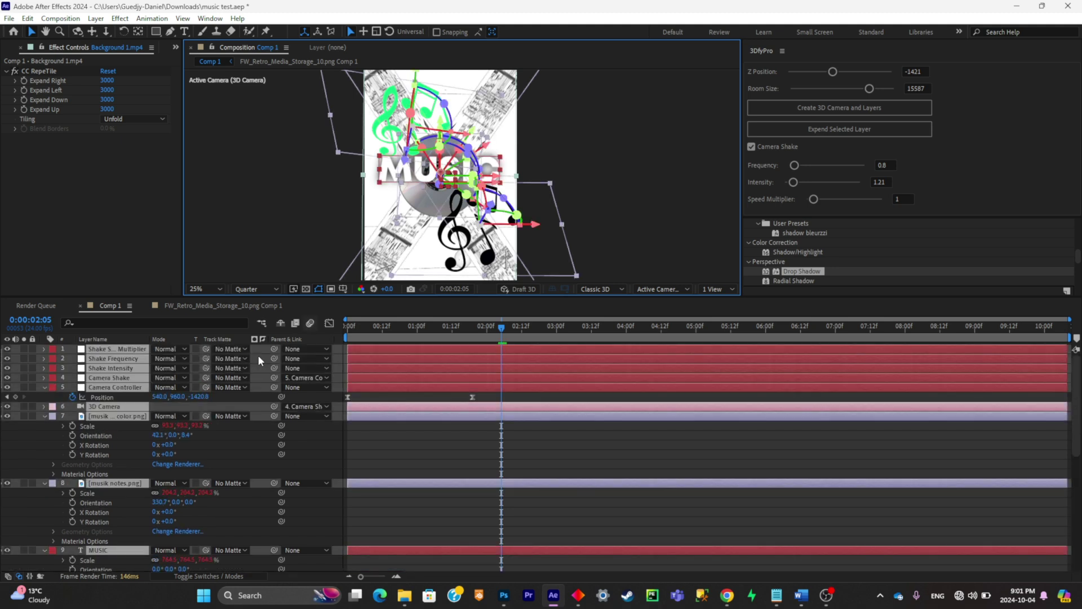
key("ctrl+shift+c")
key("Return")
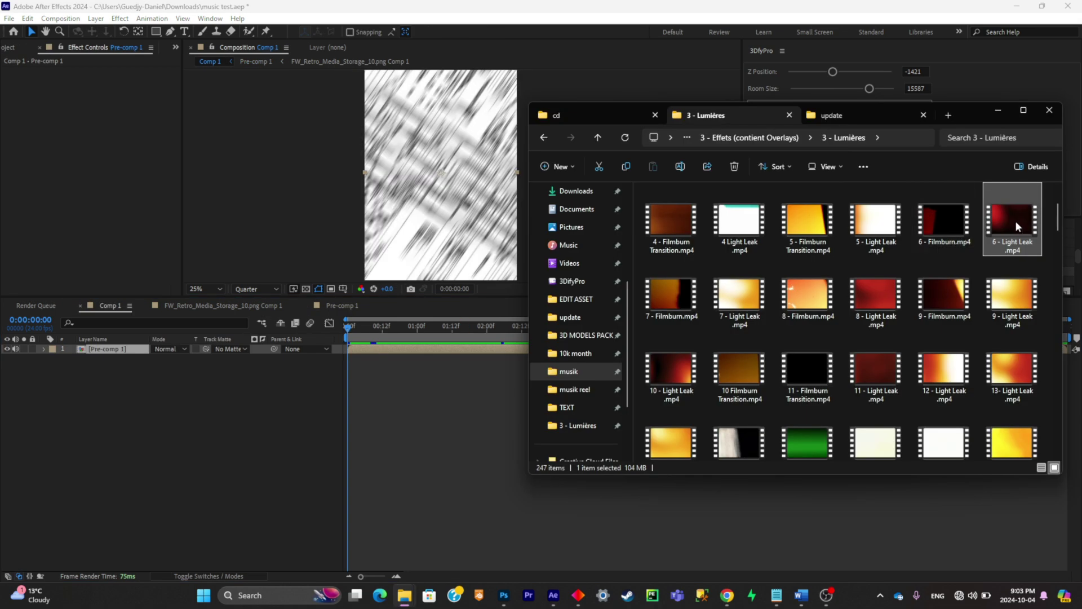
Step: Overlay the 6 - Light Leak.mp4 clip above the precomp in Screen blending mode and preview the animation
left_click_drag(1017, 226, 273, 442)
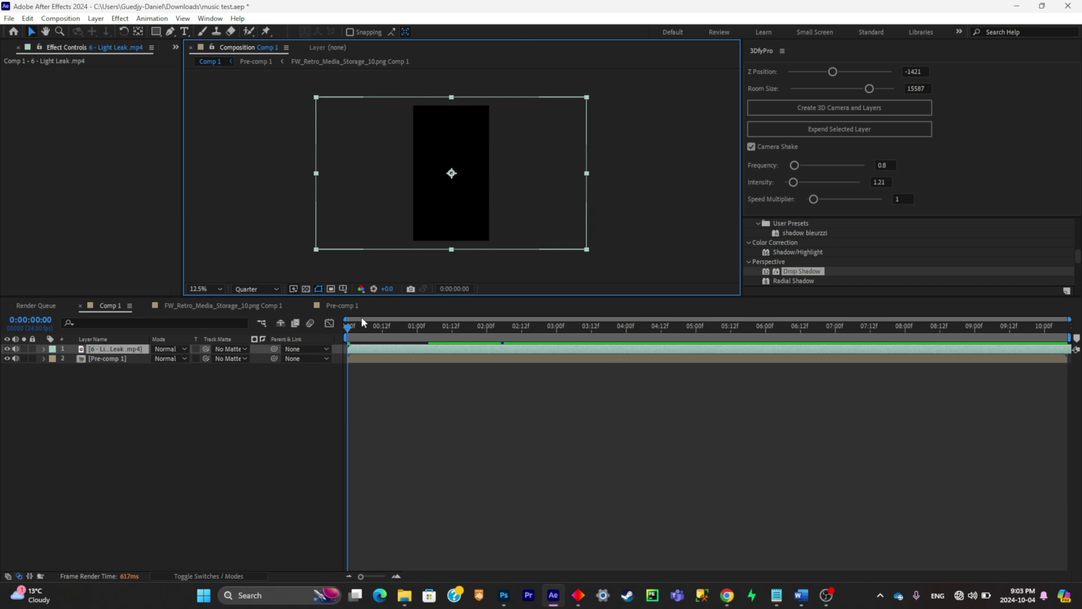
left_click(170, 350)
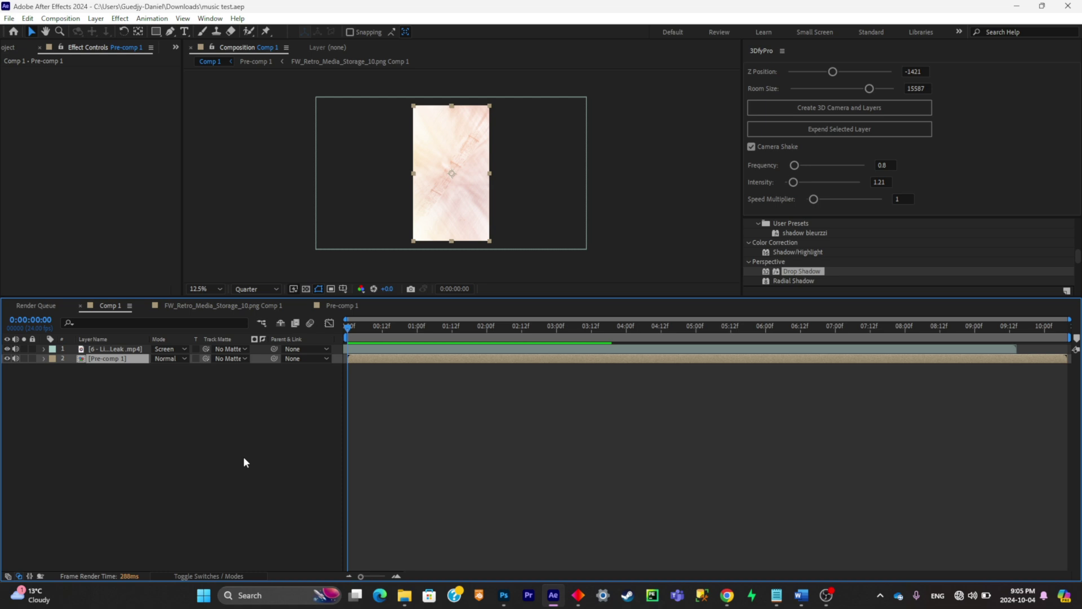
key("space")
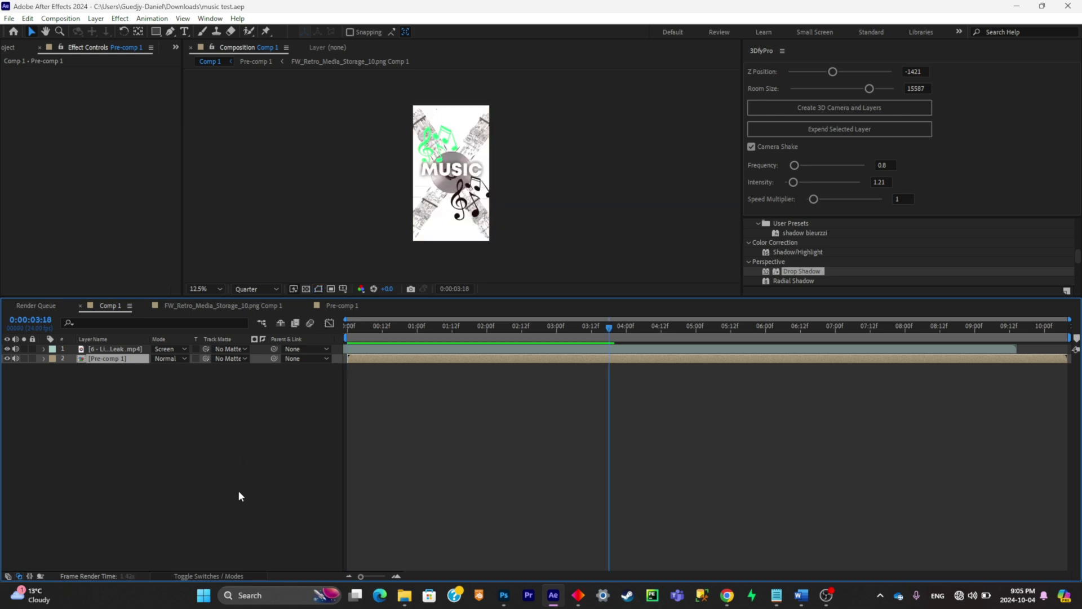